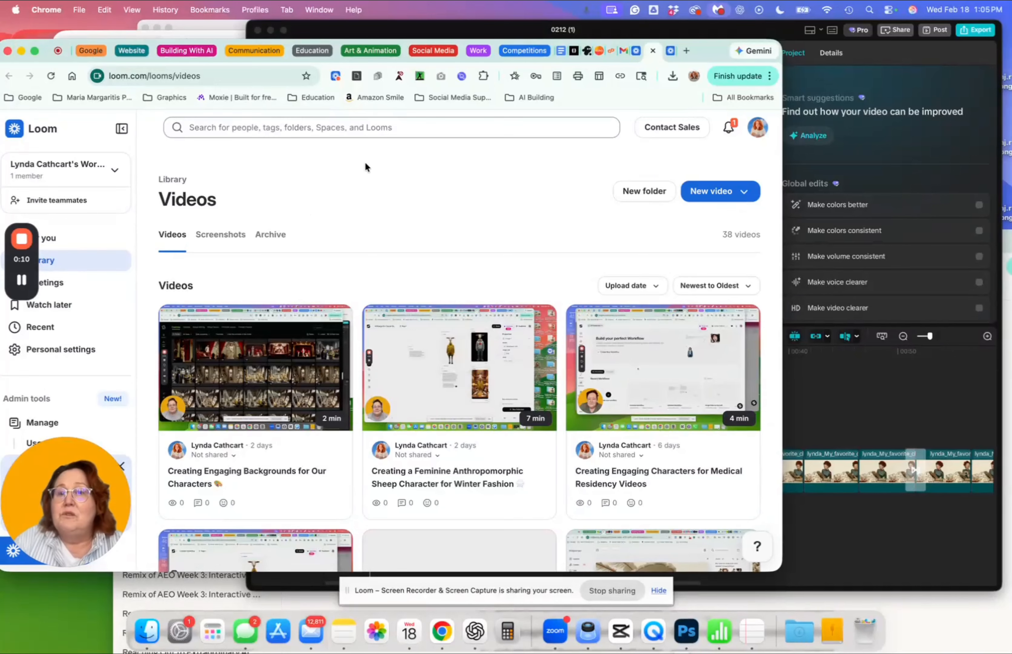
Switch to the CapCut project and place the Red Gift intro effect above the first clip at the start of the timeline
click(934, 52)
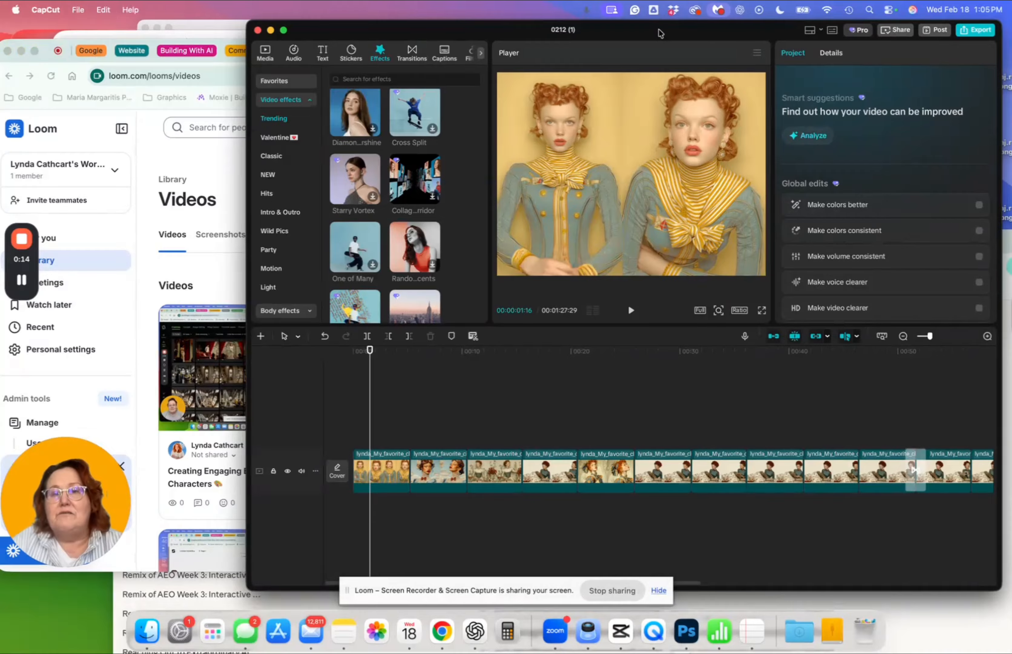
drag(661, 33, 611, 49)
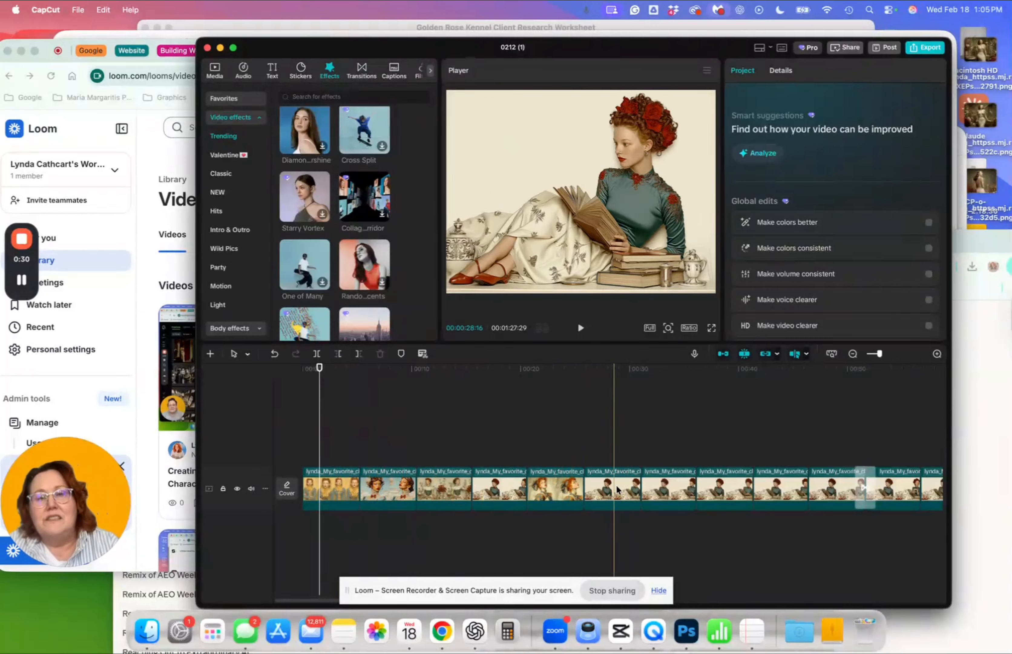
scroll(732, 489, right, 10)
scroll(745, 488, right, 9)
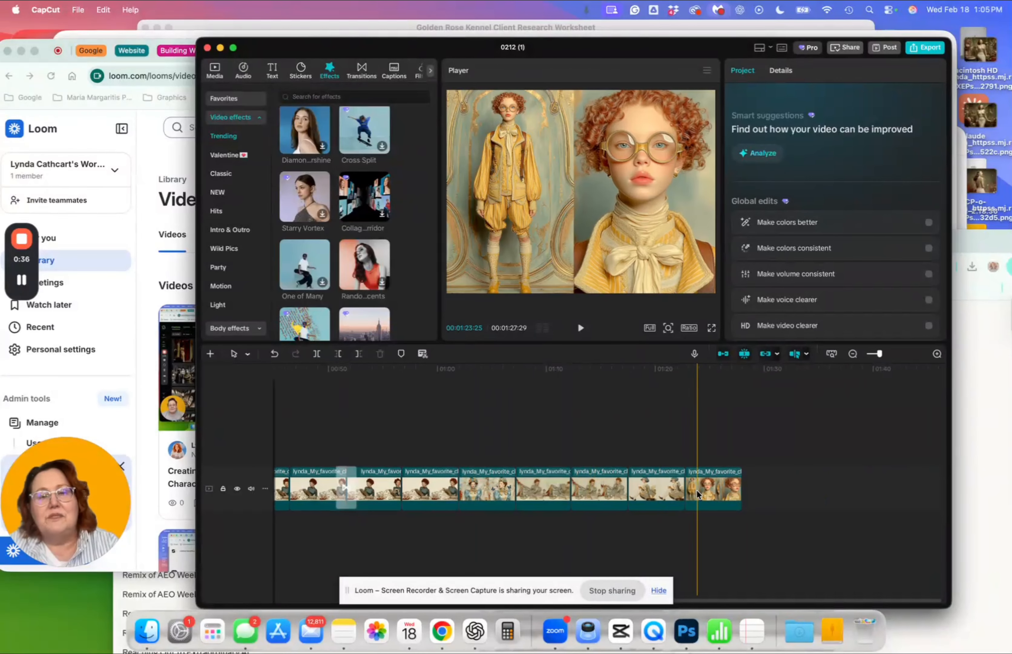
scroll(536, 497, left, 1)
scroll(547, 498, left, 20)
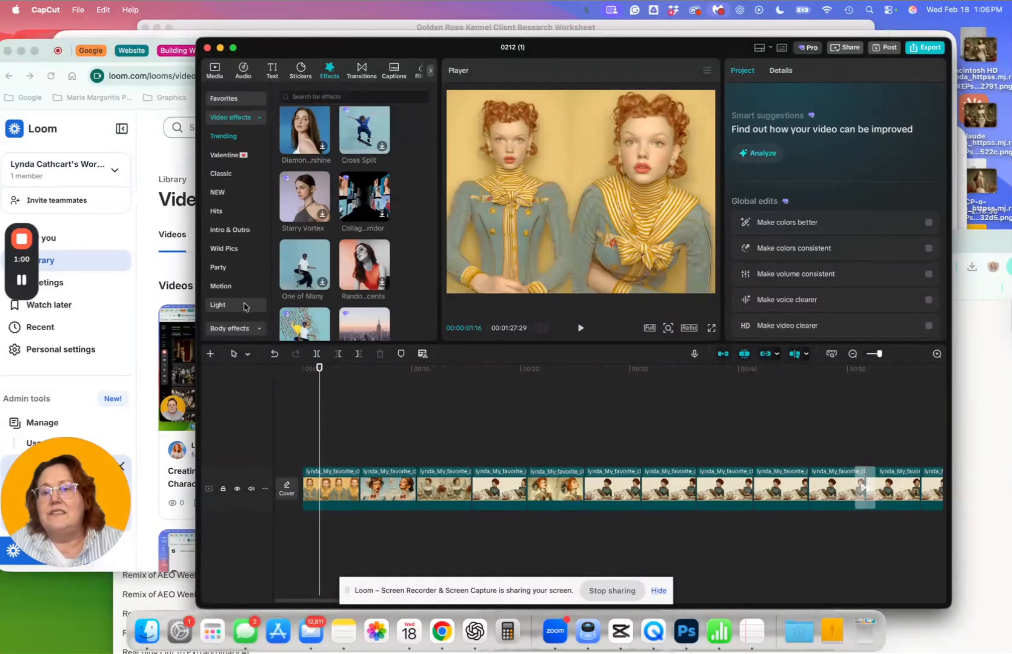
click(241, 230)
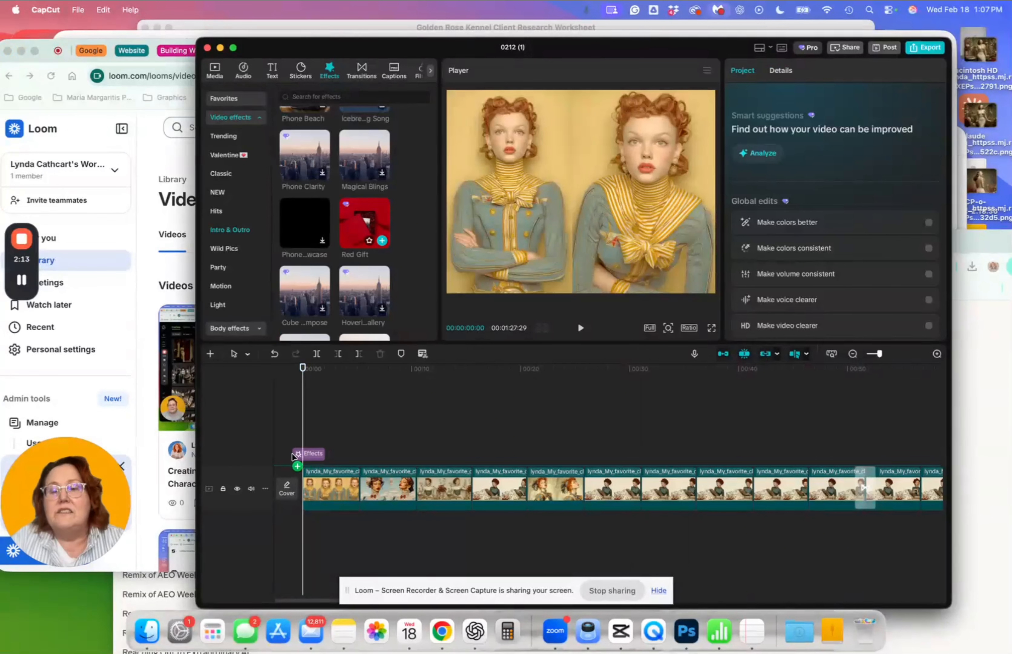
drag(296, 463, 302, 459)
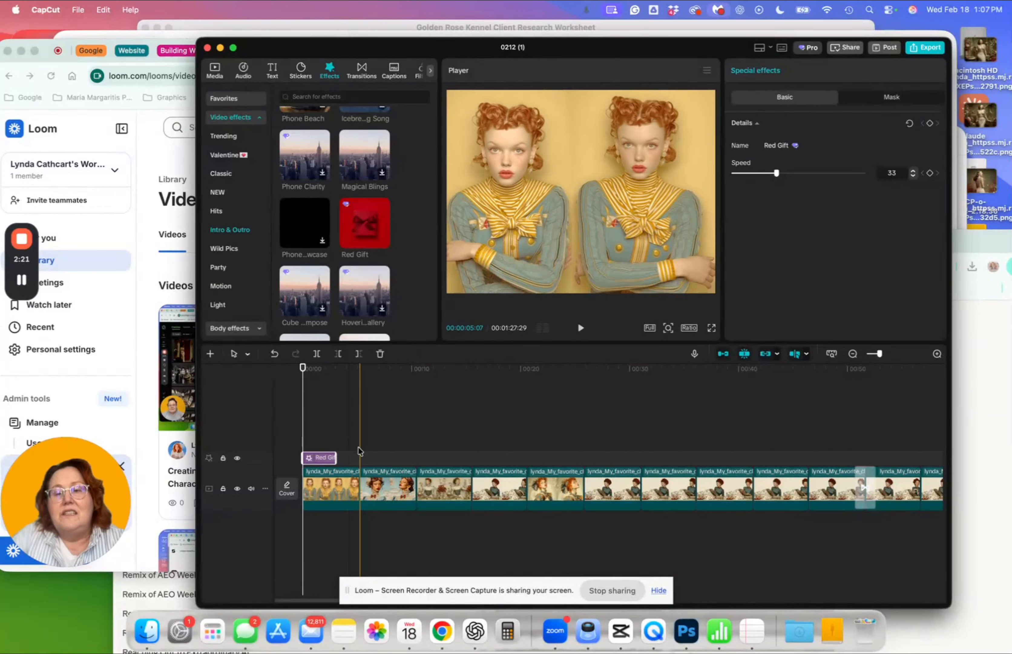
Add the Sparkle Blur transition between the first and second clips and set its duration to 1.7 s
click(356, 485)
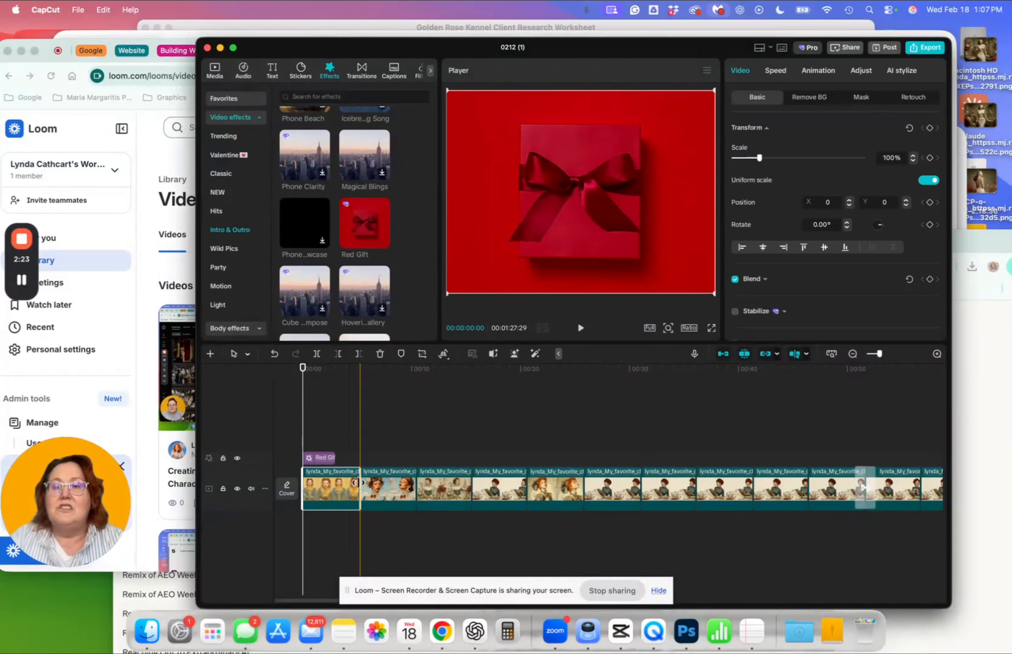
click(362, 71)
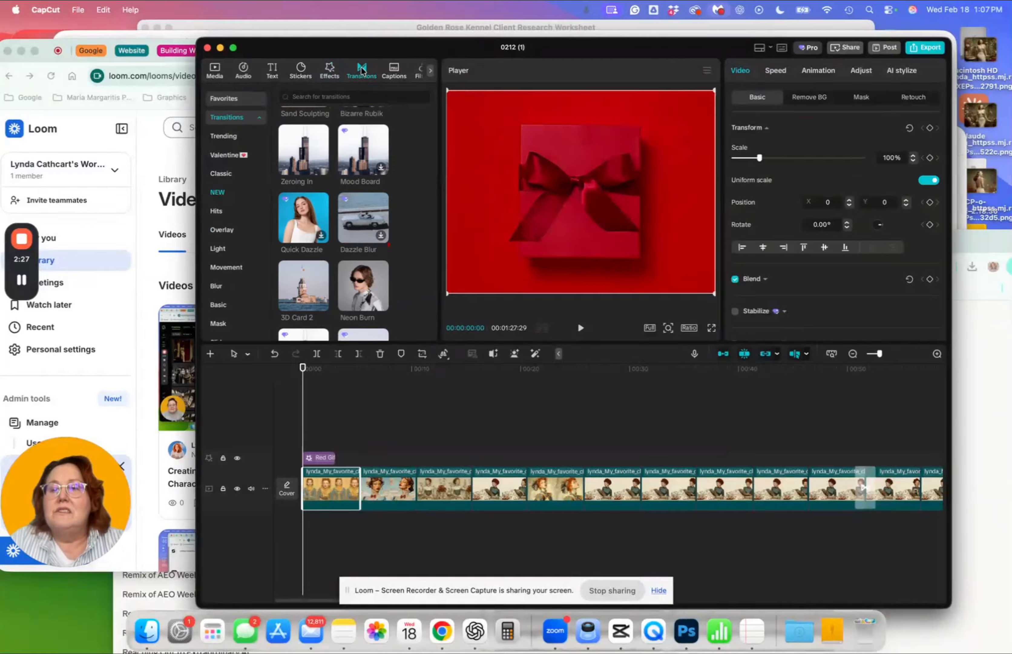
scroll(368, 179, up, 5)
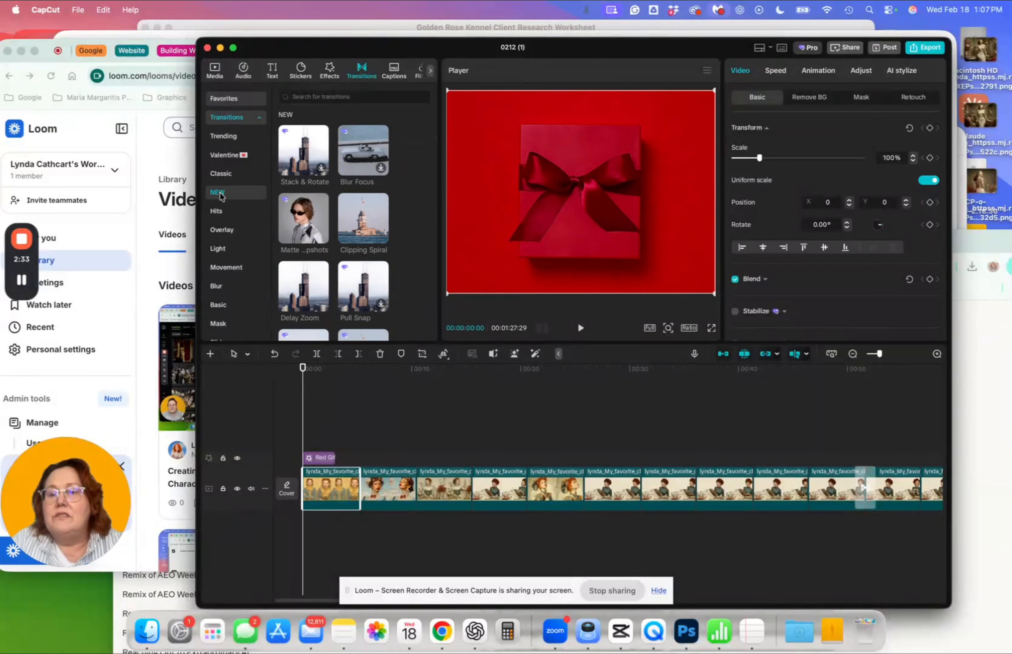
scroll(221, 249, down, 3)
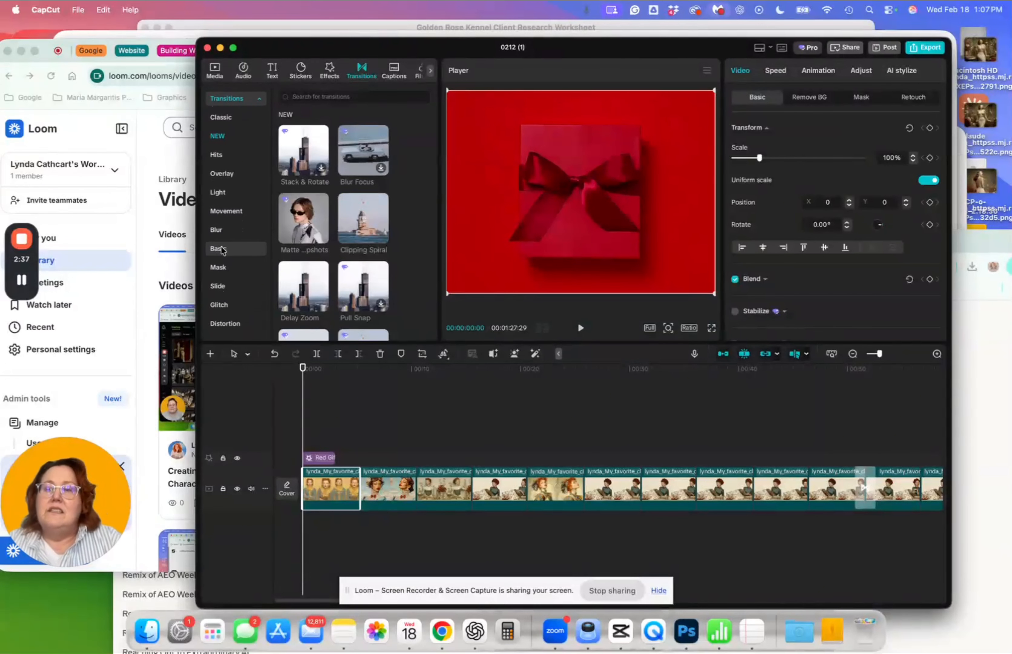
click(222, 230)
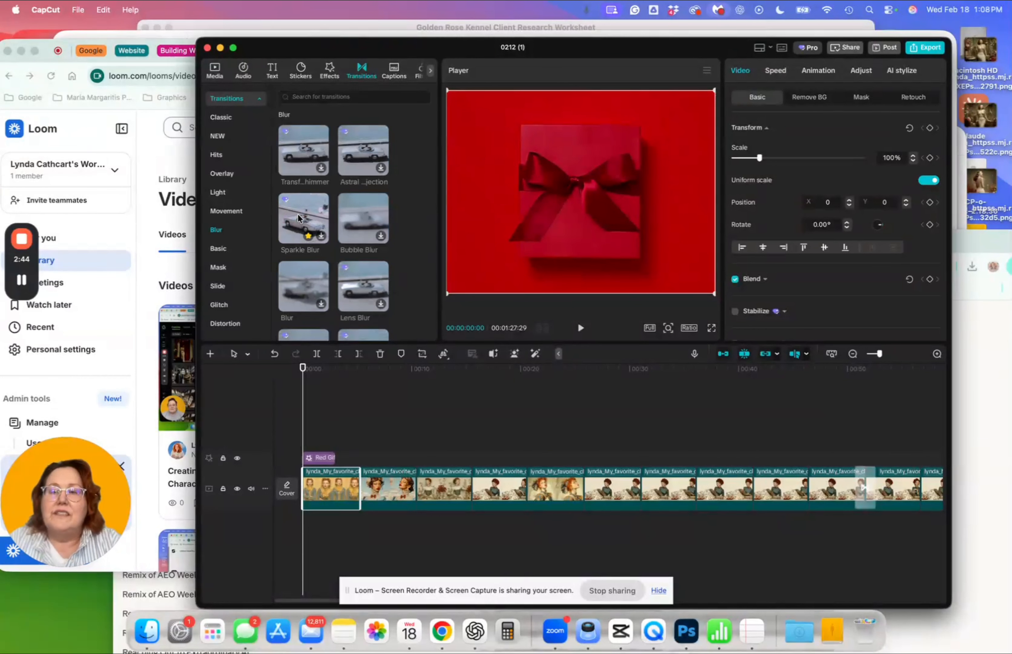
drag(299, 219, 355, 490)
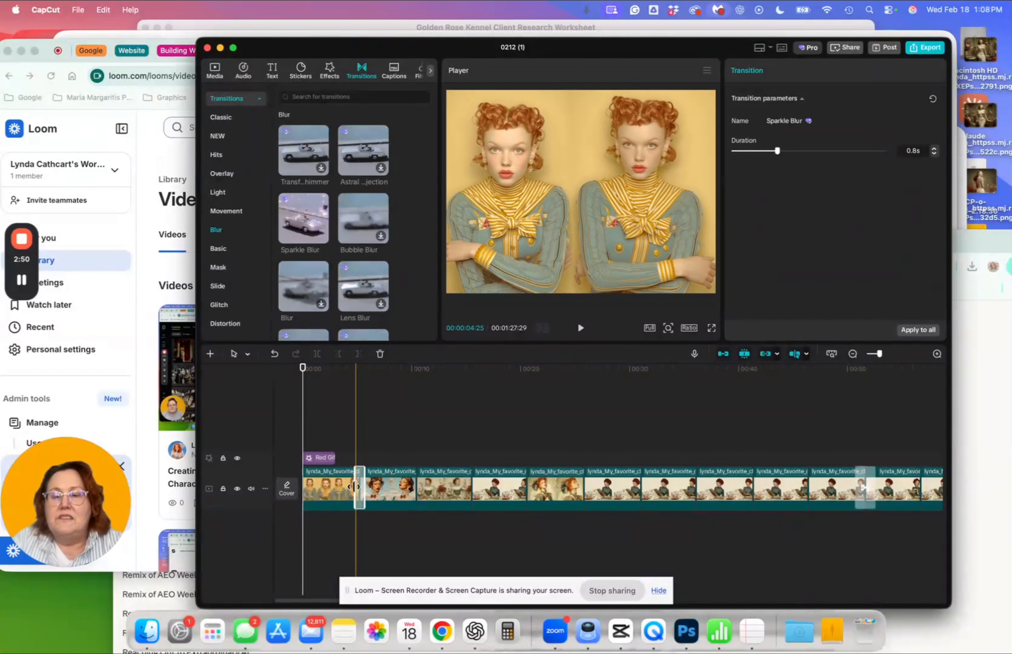
mouse_move(354, 484)
mouse_down()
mouse_move(332, 488)
mouse_move(350, 487)
mouse_up()
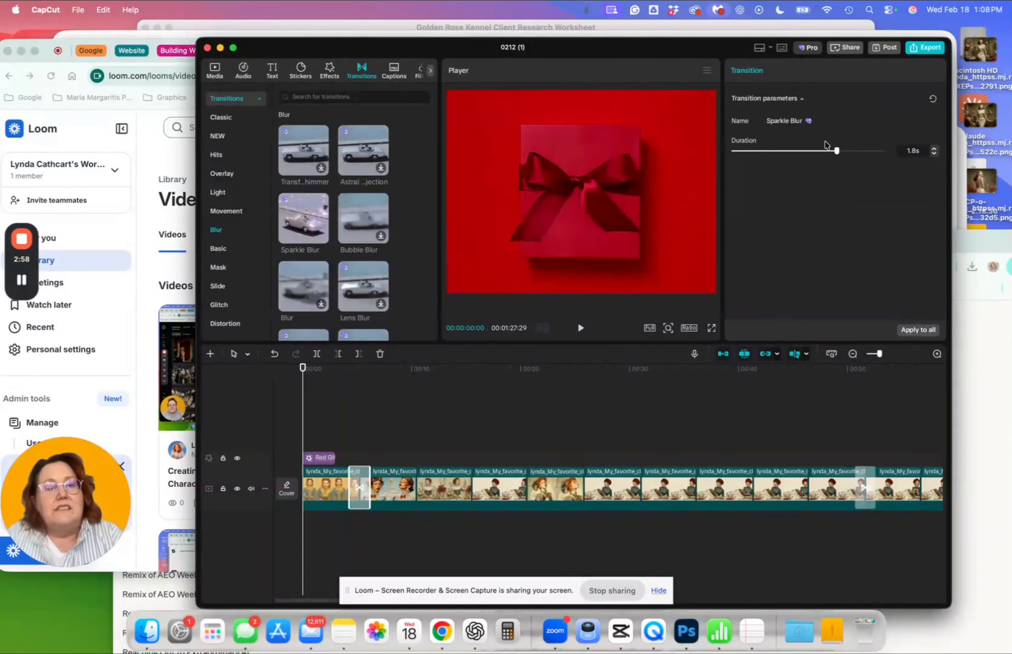
mouse_move(838, 153)
mouse_down()
mouse_move(886, 153)
mouse_move(830, 159)
mouse_up()
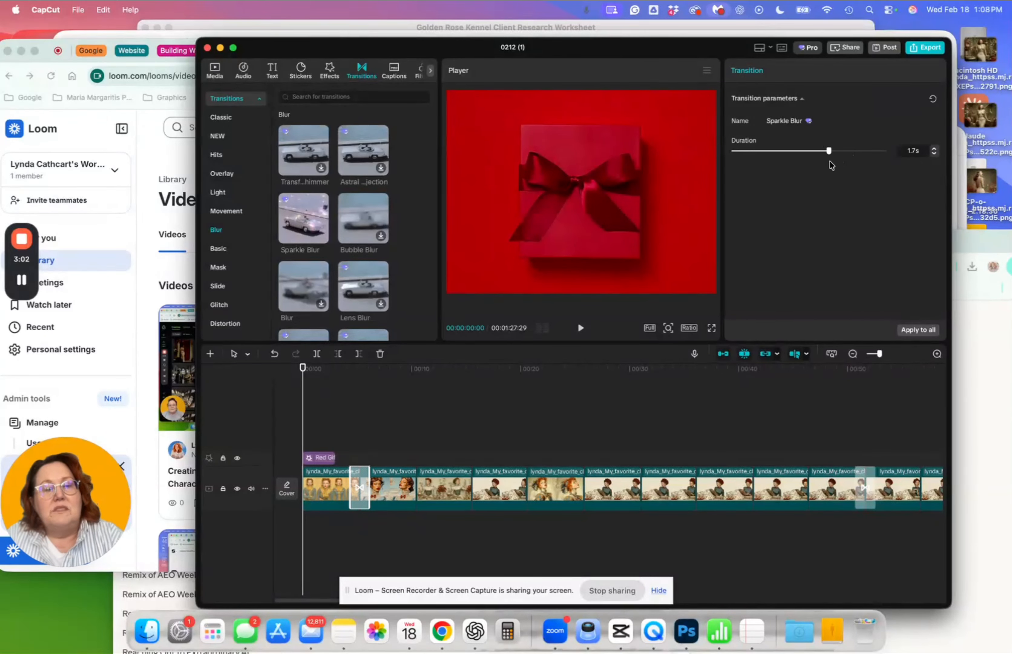
Play the opening of the timeline to preview the Sparkle Blur transition between the first two clips
click(323, 494)
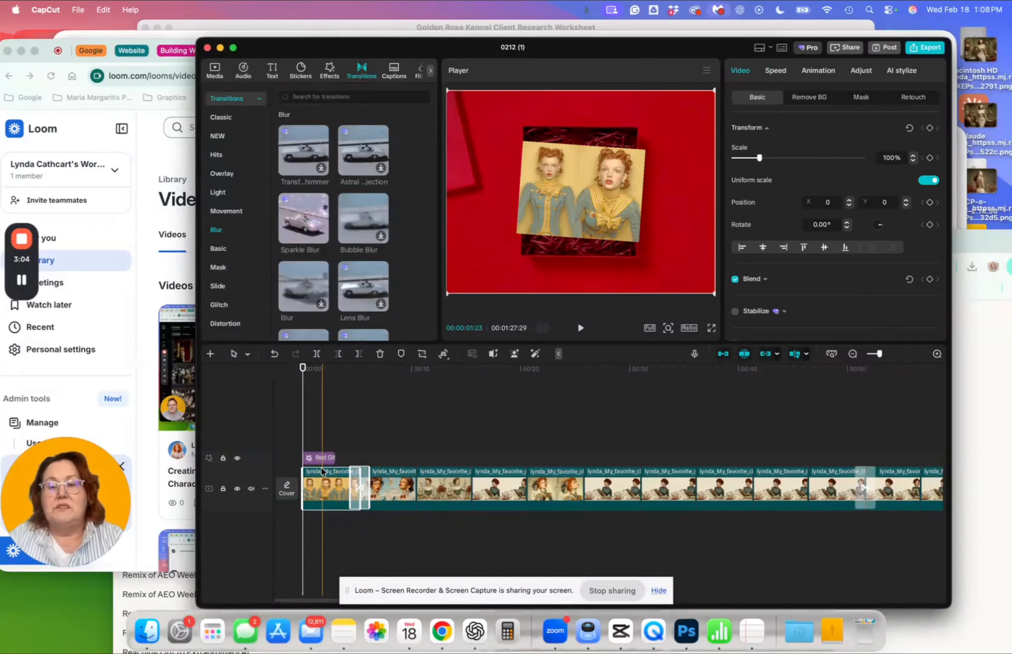
click(327, 414)
click(581, 328)
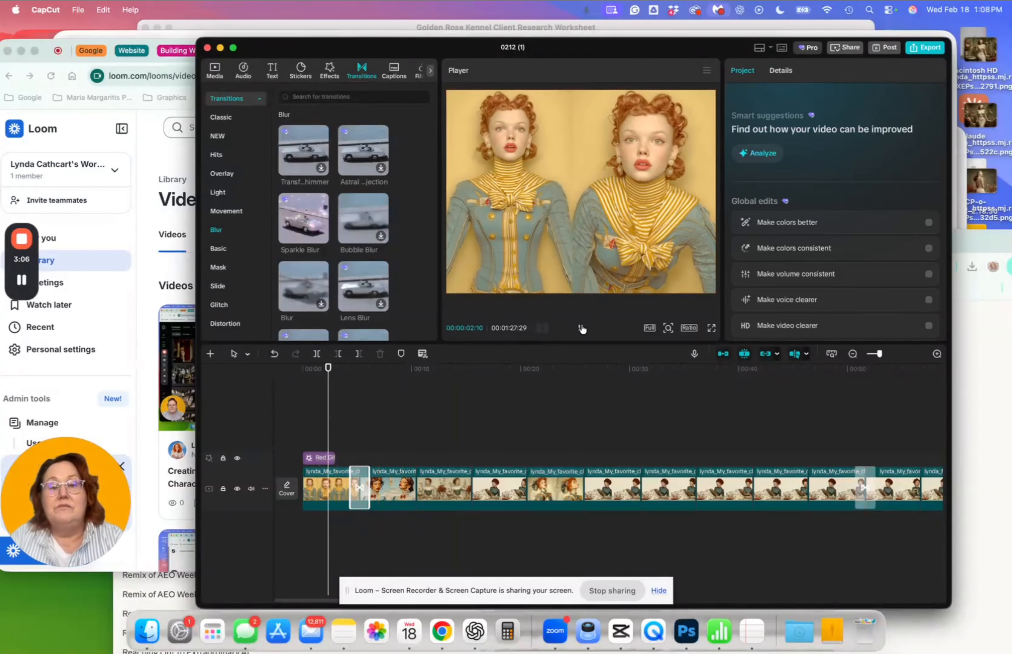
click(360, 487)
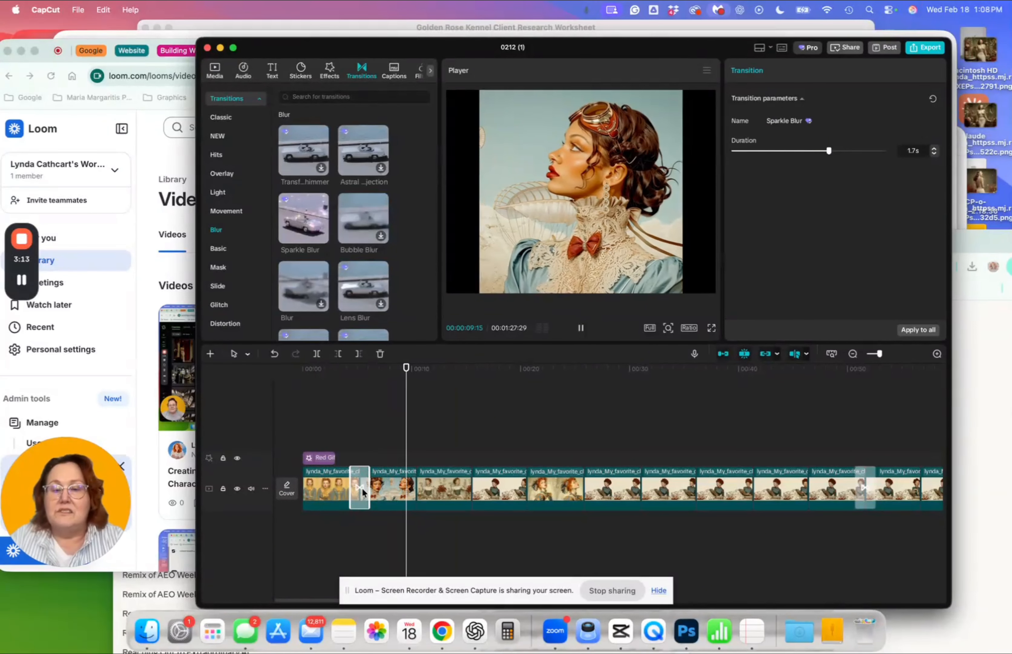
click(391, 381)
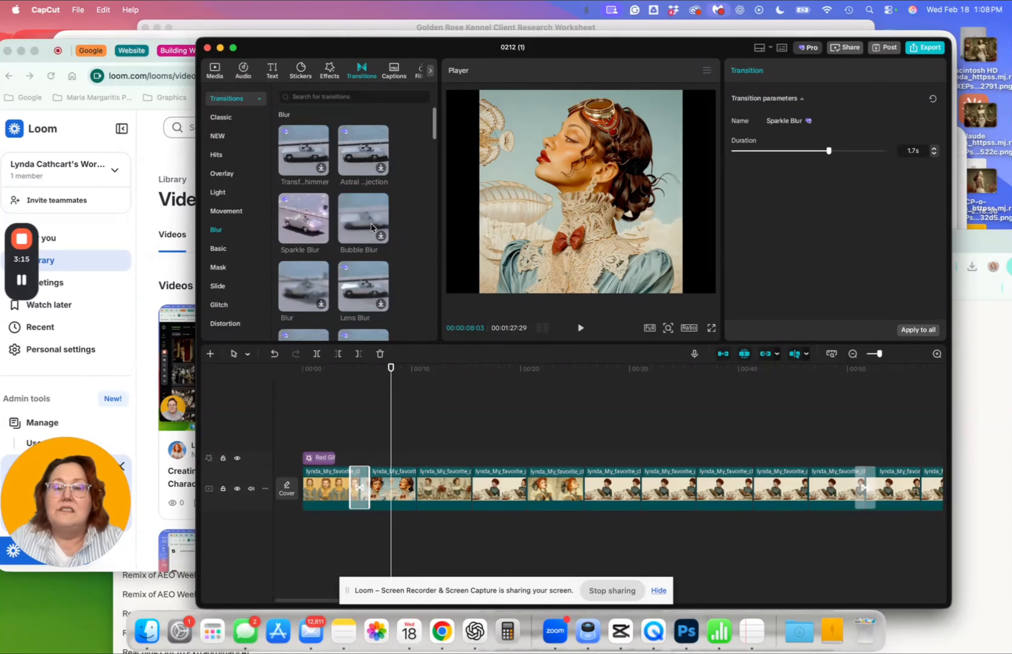
Replace the transition between the first two clips with the Best Memory mask transition
scroll(371, 228, down, 10)
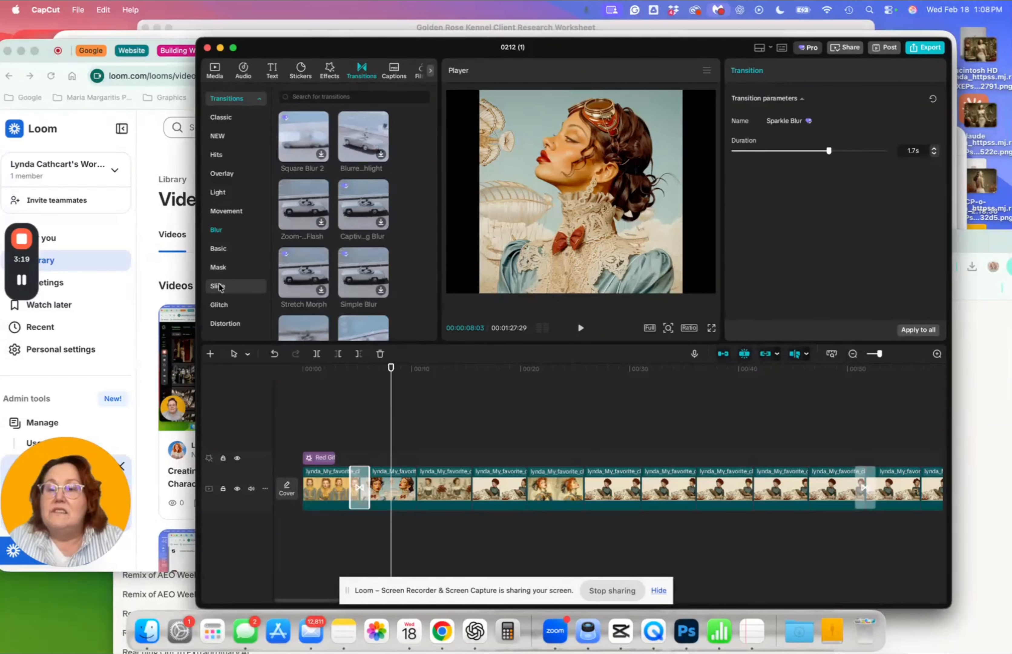
click(221, 267)
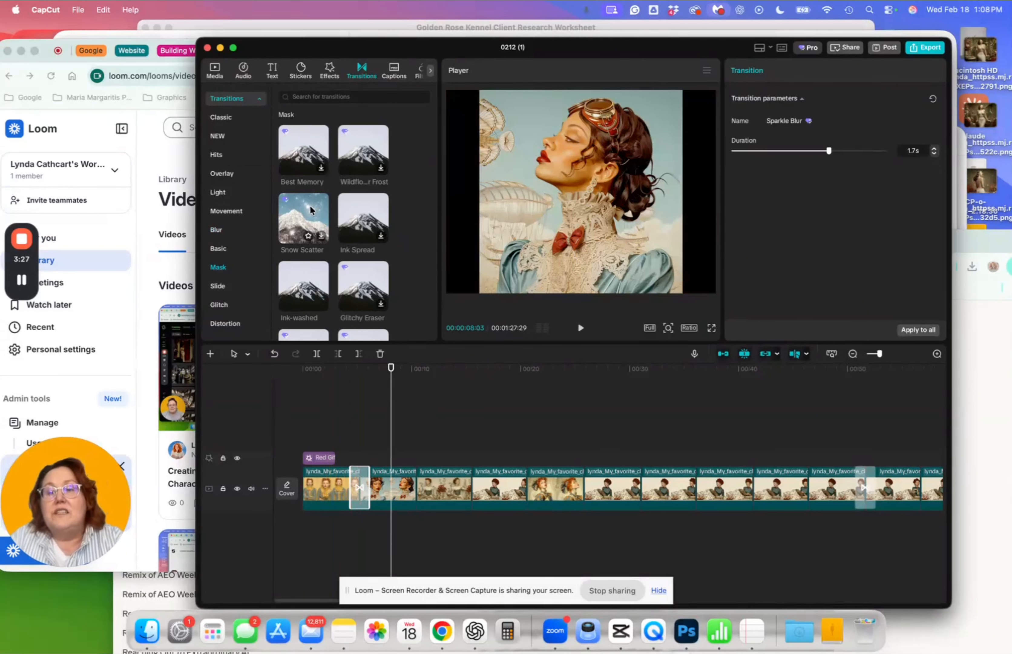
click(317, 219)
drag(379, 166, 351, 483)
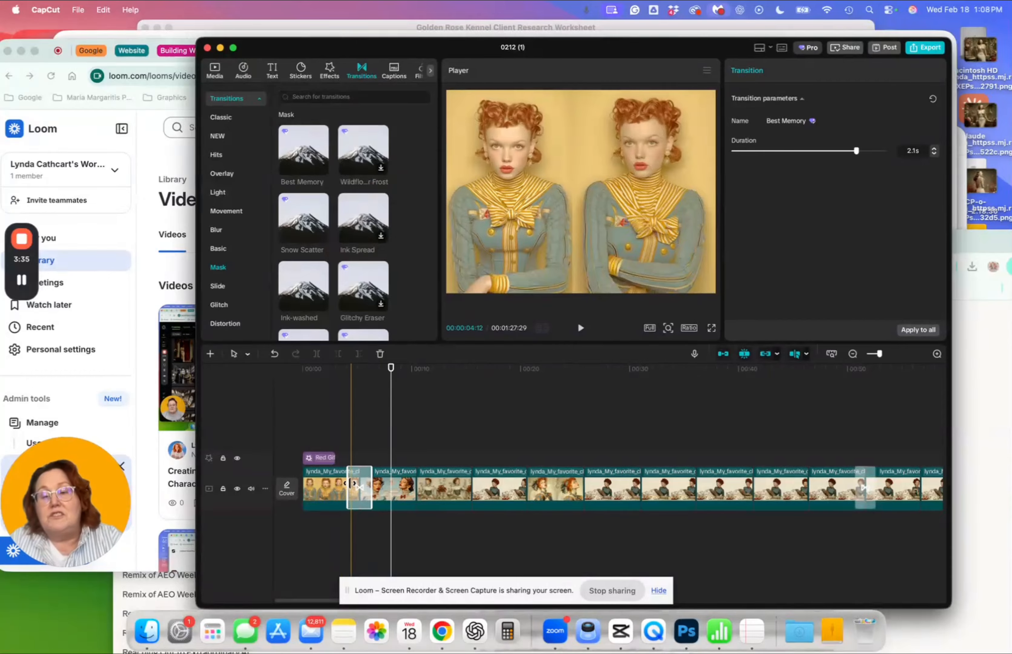
Play the section around the first cut to preview the Best Memory transition
click(339, 396)
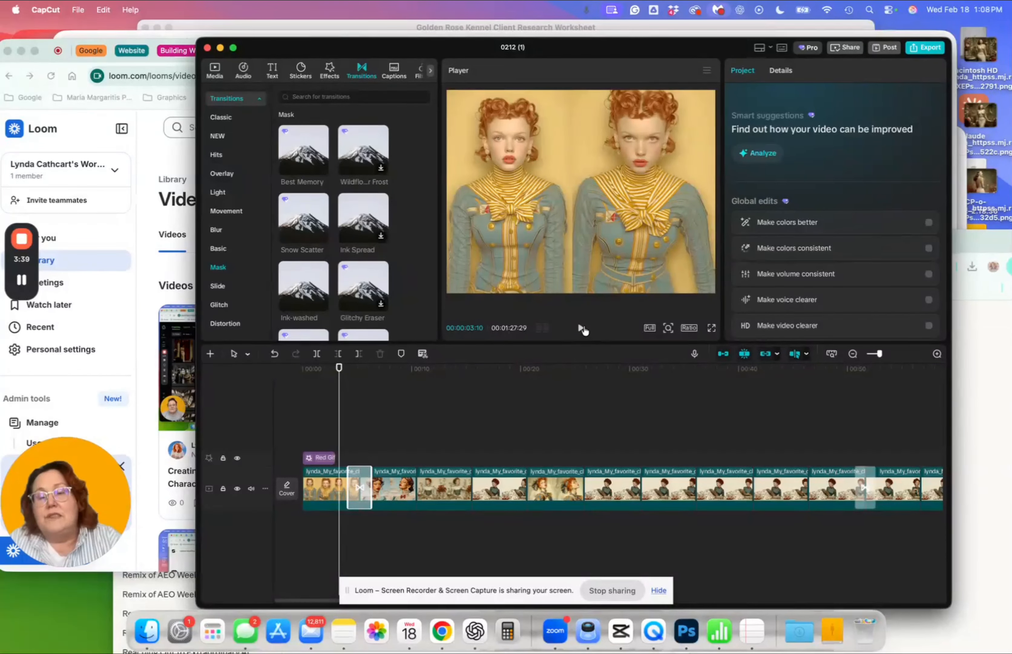
click(581, 328)
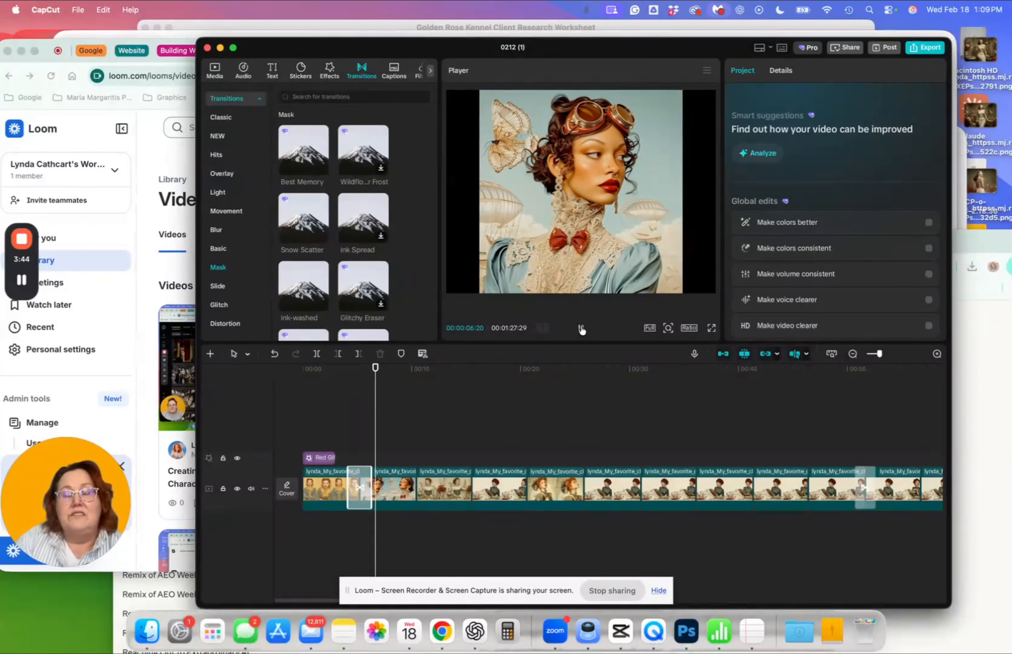
click(501, 451)
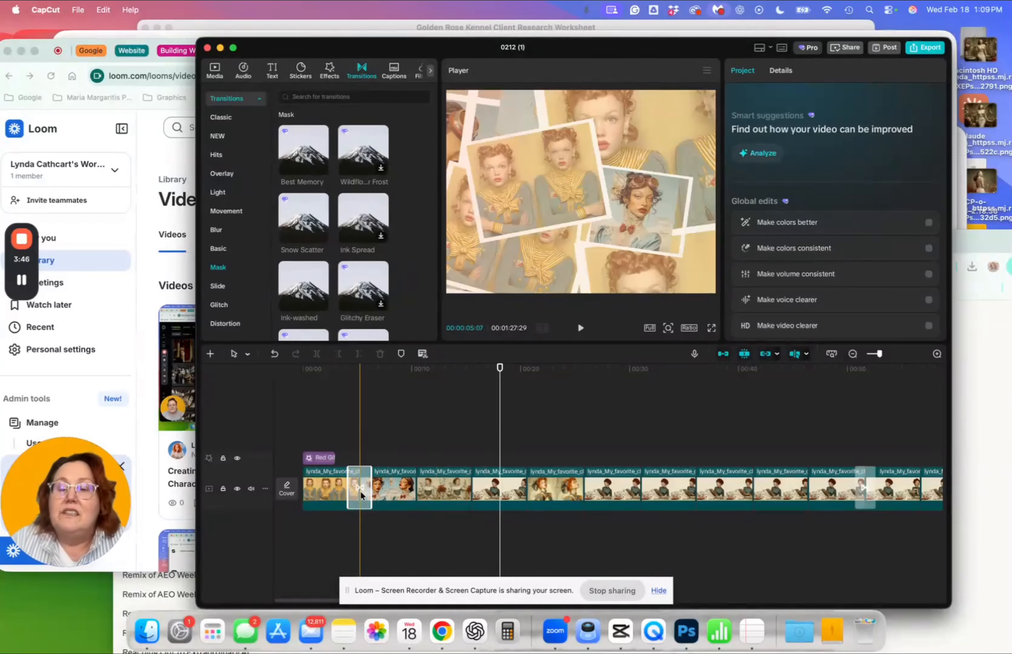
Apply the Best Memory transition to all cuts between the clips on the timeline
click(360, 493)
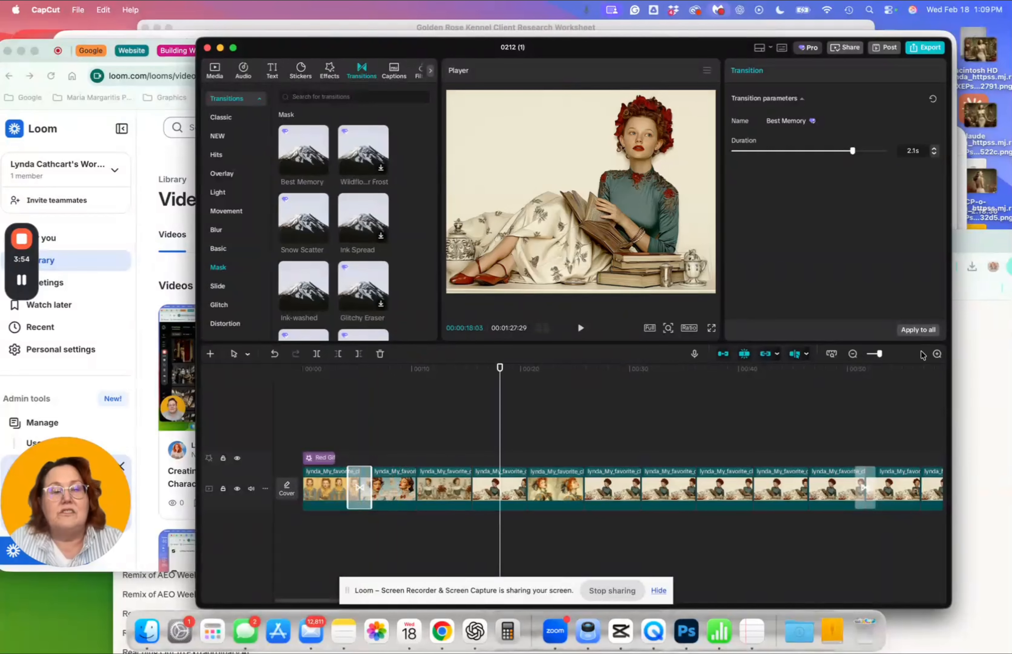
click(932, 330)
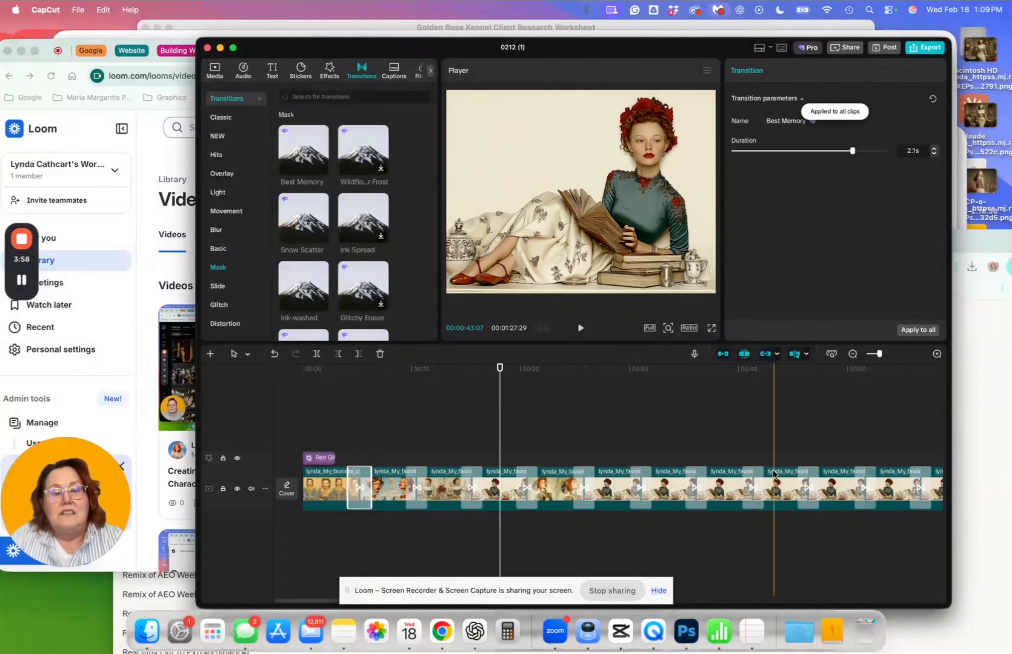
scroll(774, 474, right, 10)
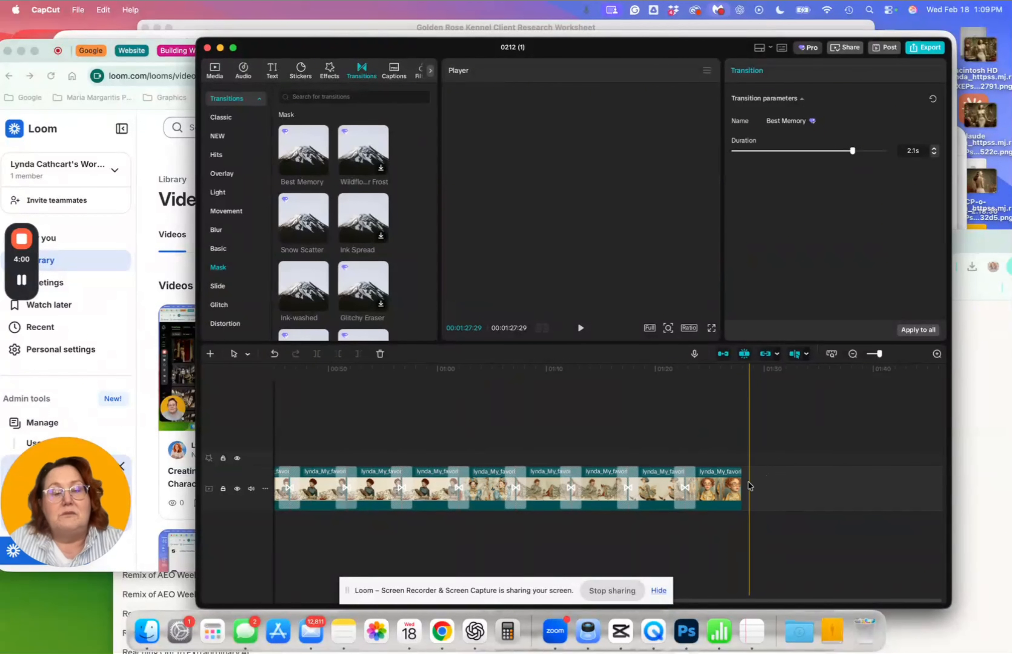
Place the Fade Out video effect from the Intro & Outro category on the effects track over the end of the last clip
click(739, 480)
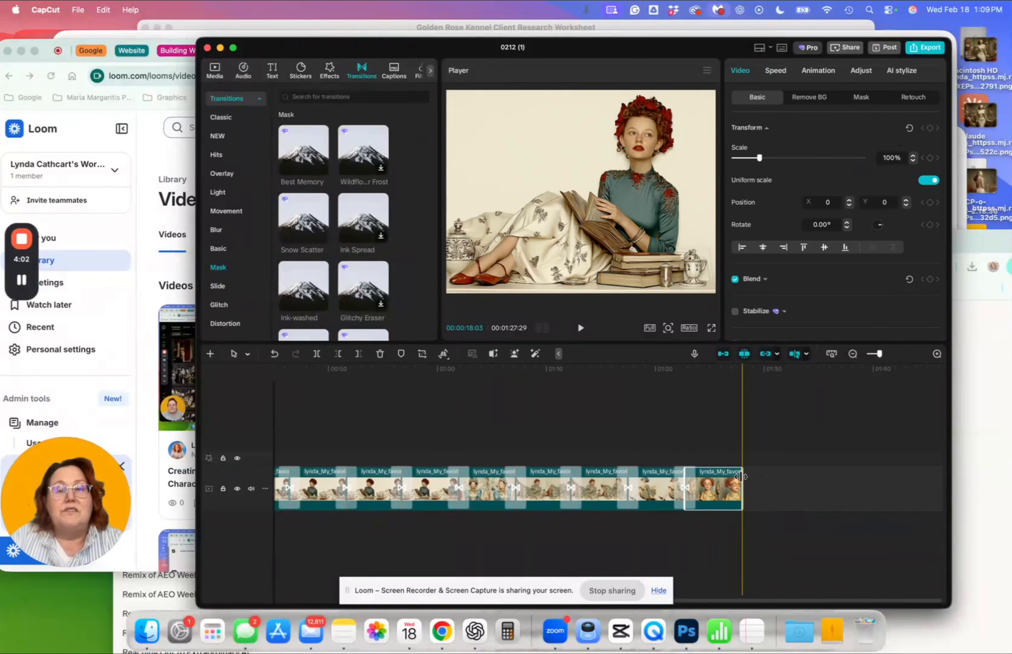
click(704, 394)
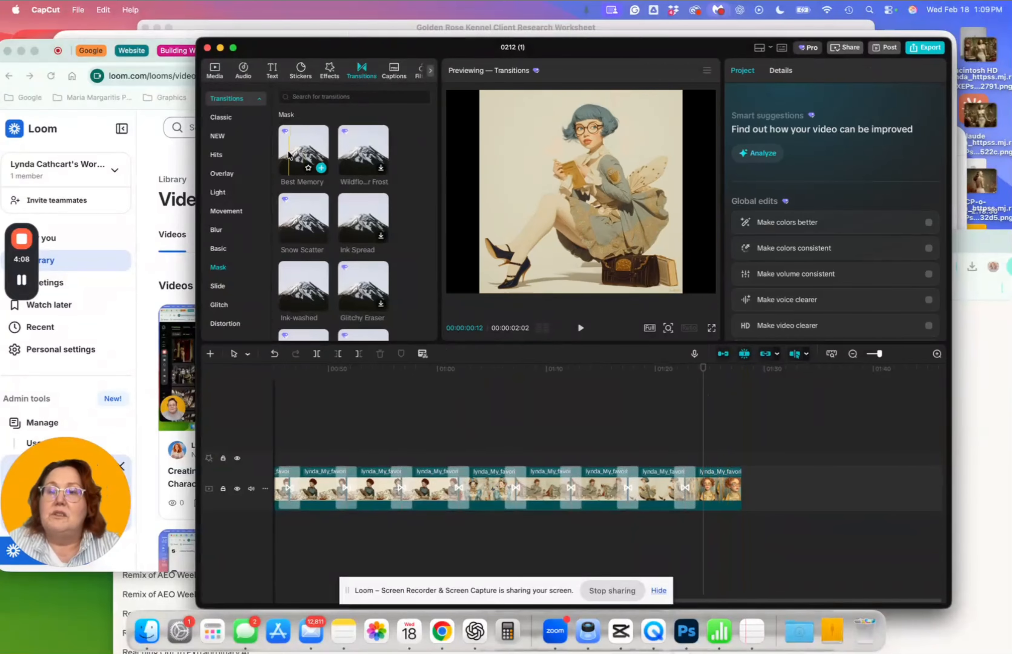
click(332, 69)
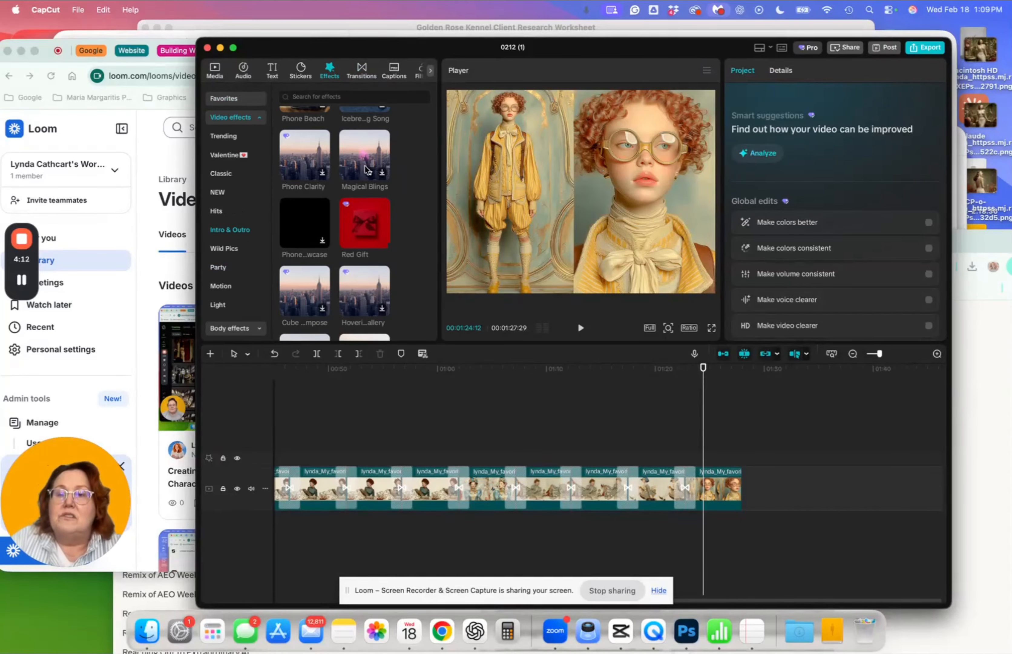
scroll(336, 179, up, 3)
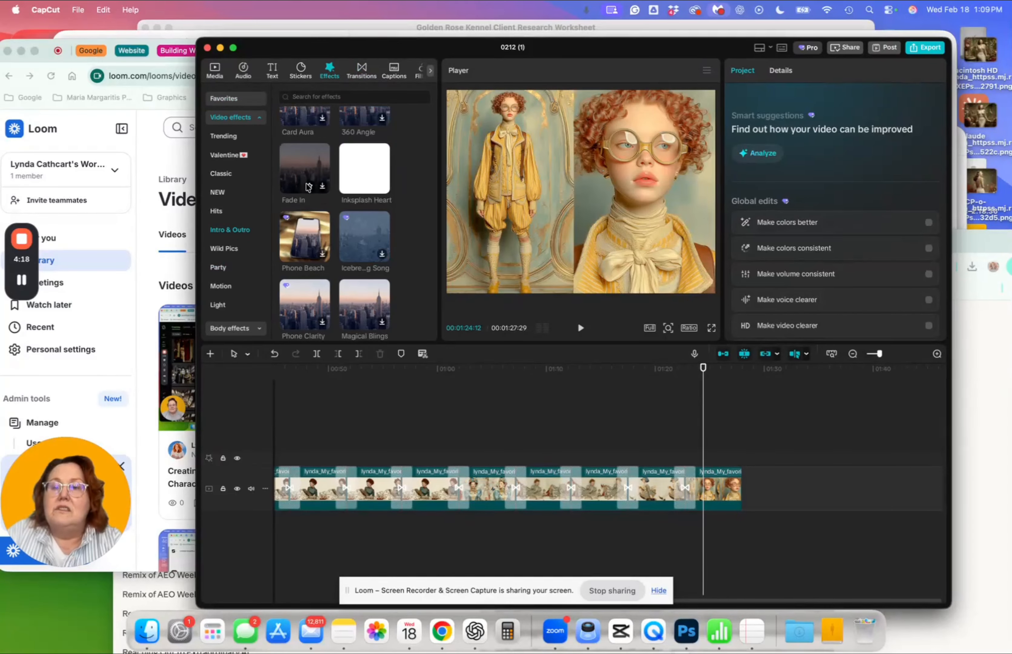
scroll(309, 238, up, 2)
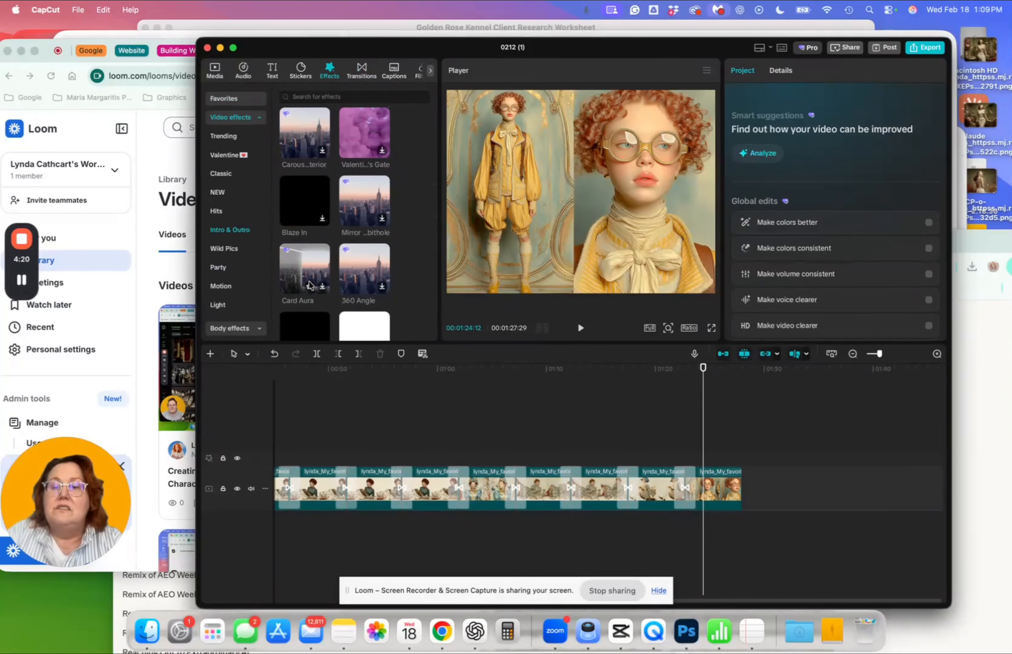
scroll(309, 284, up, 3)
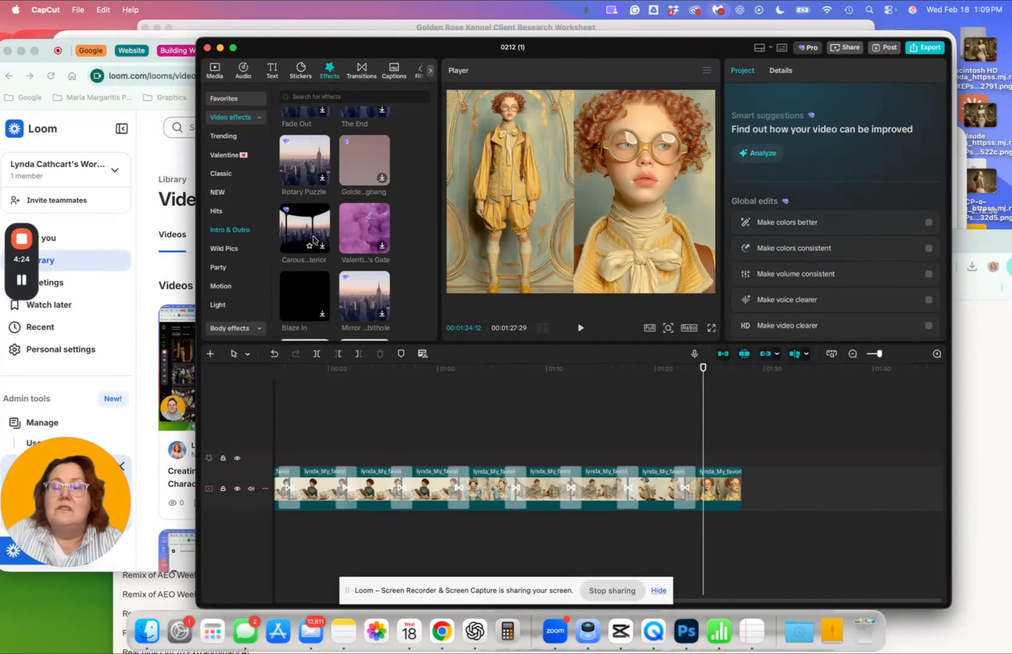
scroll(315, 240, up, 1)
scroll(314, 240, up, 5)
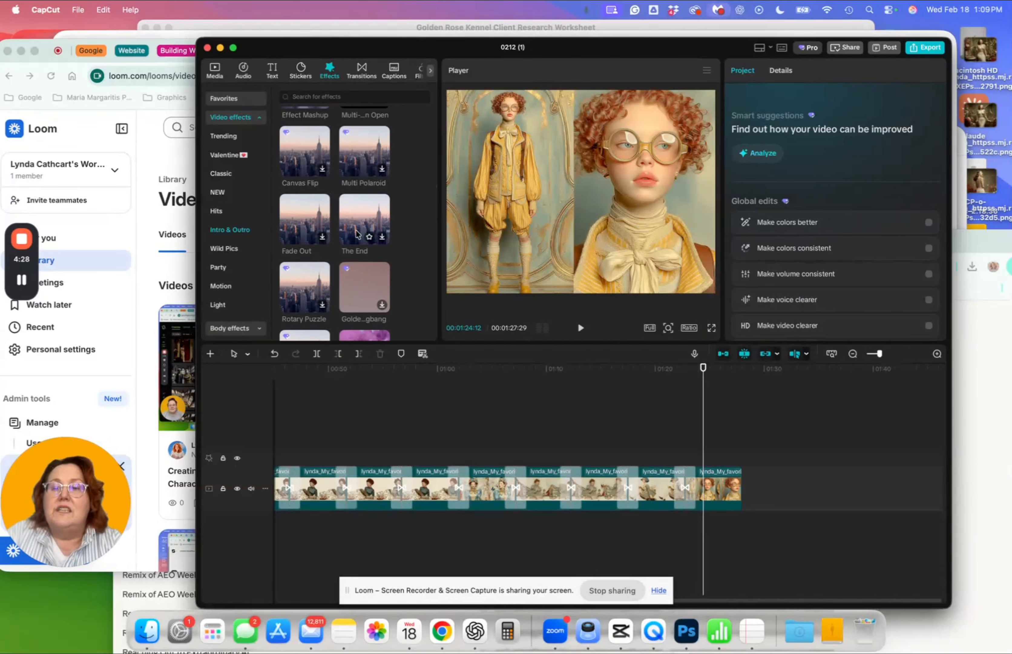
click(304, 215)
drag(304, 215, 753, 458)
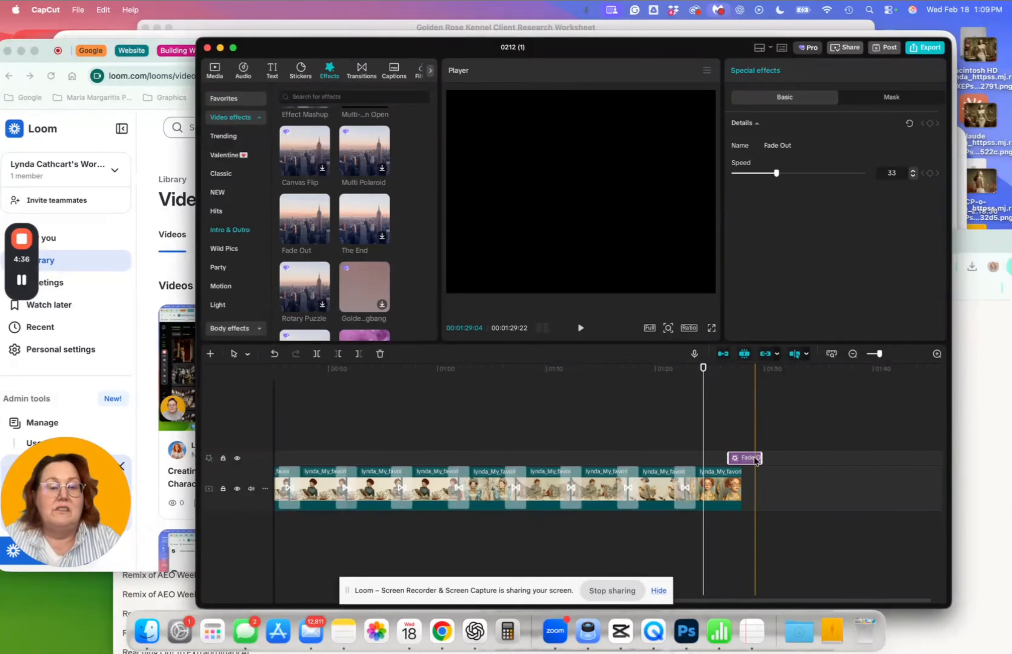
Replace the Fade Out effect with the Trending effect Scrolling Wall over the last clip, and add it at the start of the first clip too
key(Delete)
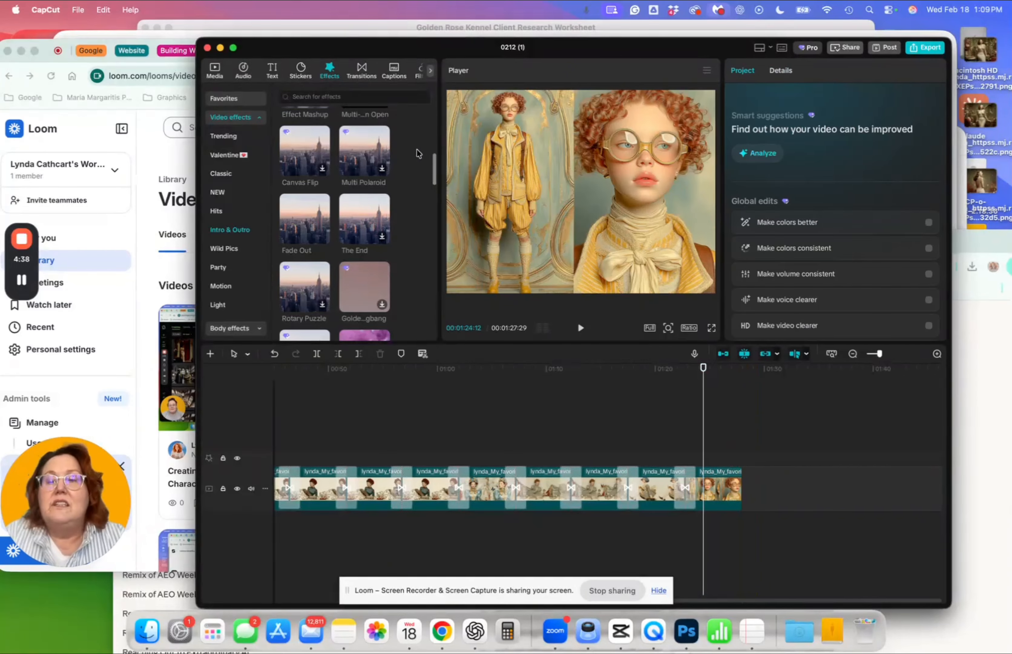
scroll(312, 255, down, 10)
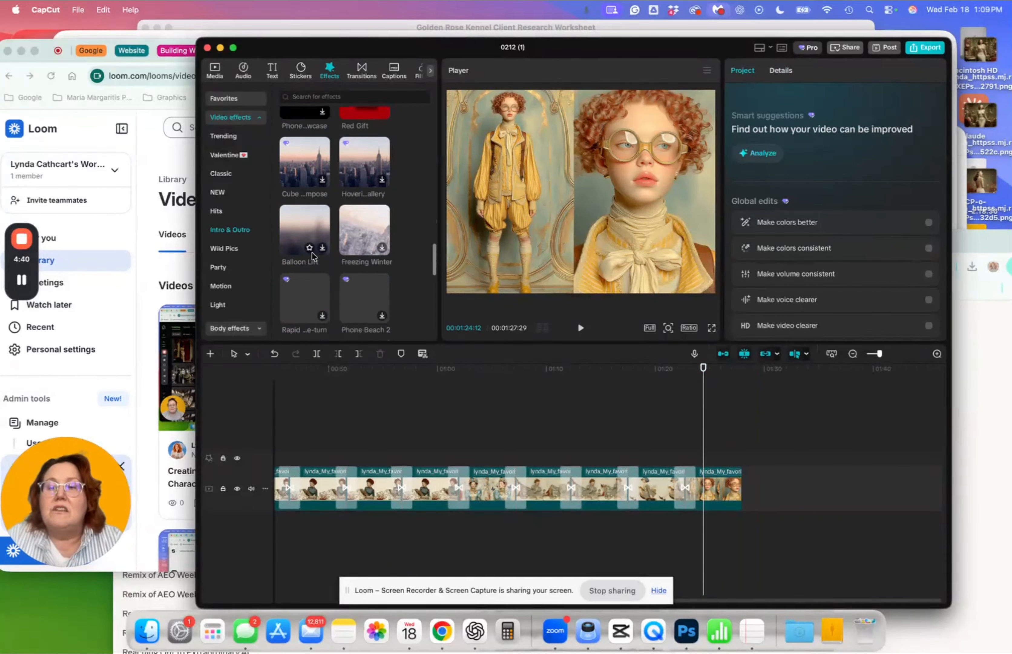
scroll(313, 255, down, 5)
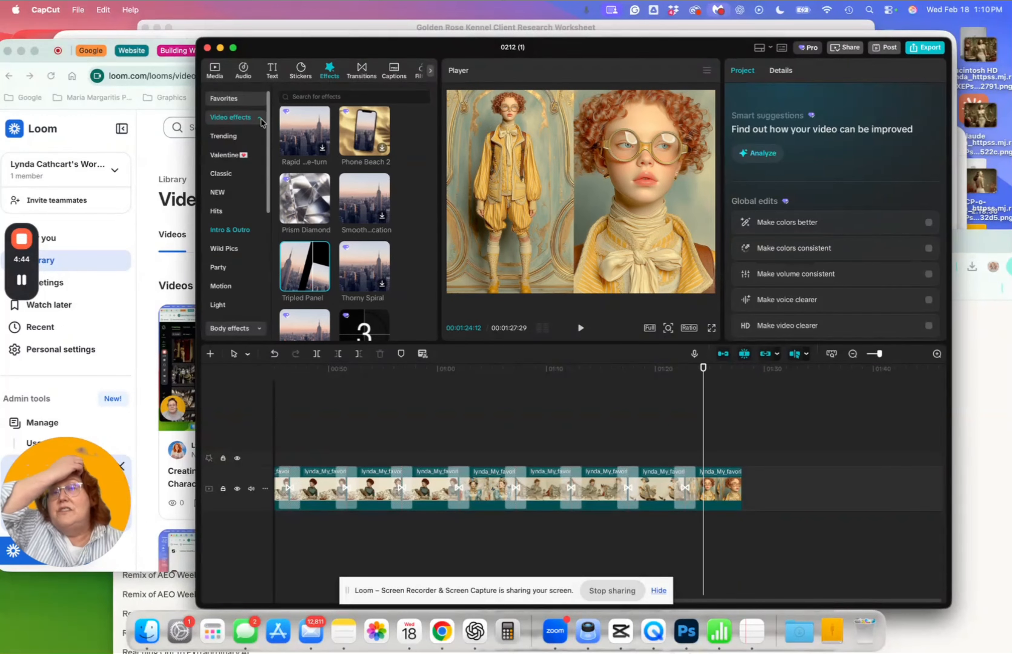
click(245, 140)
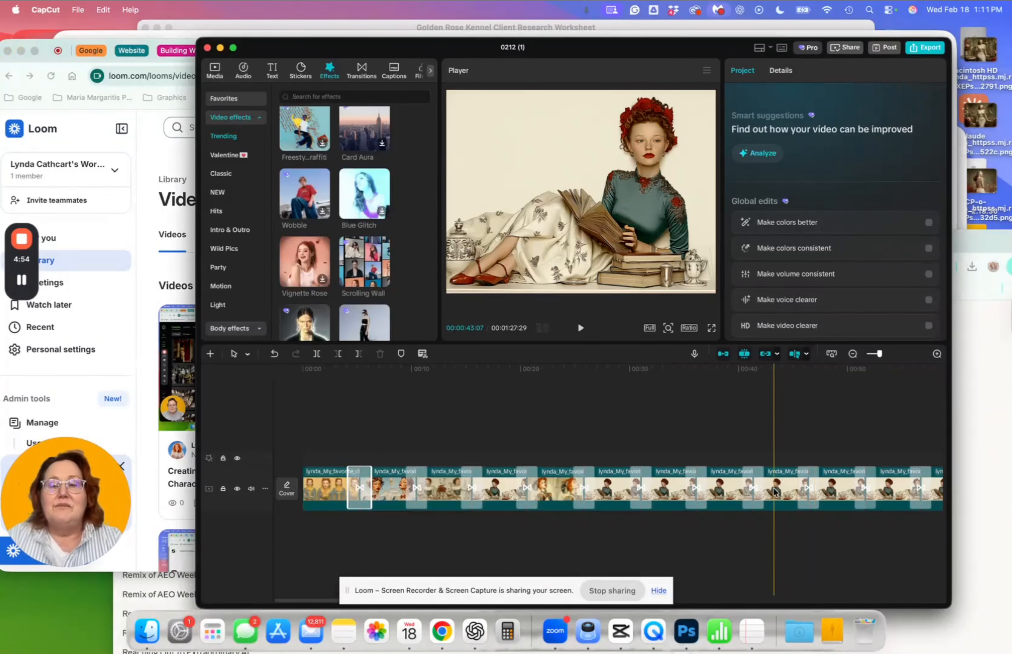
scroll(787, 489, right, 10)
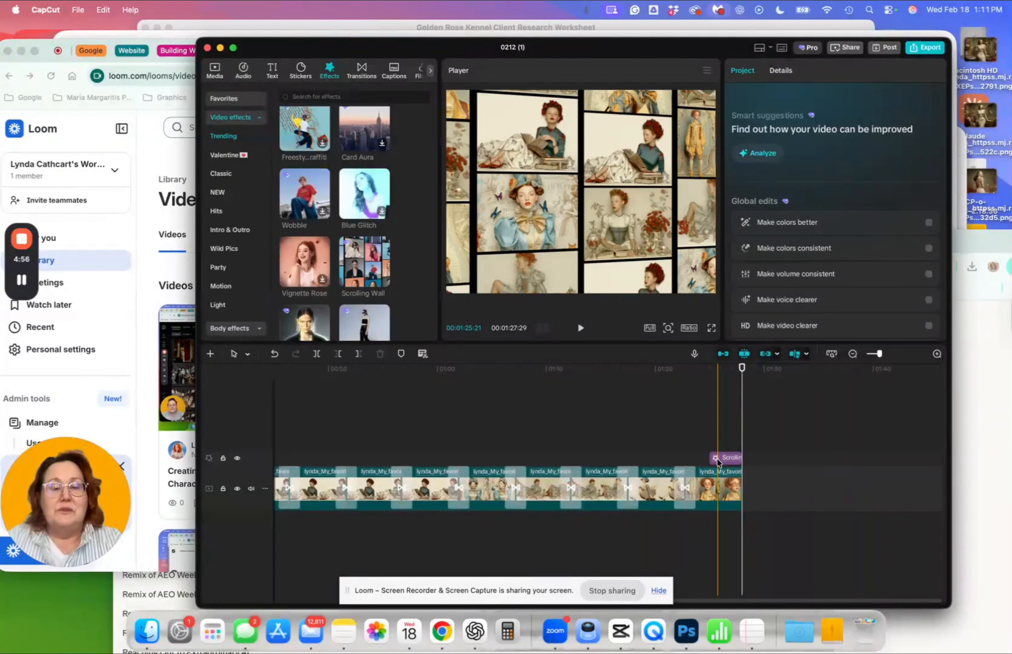
click(719, 460)
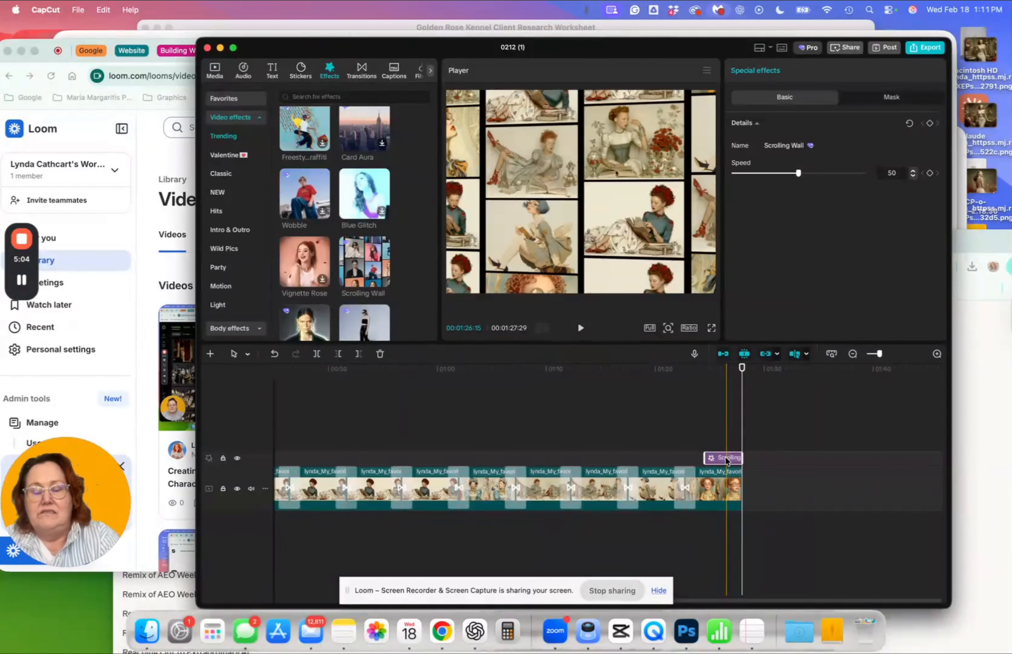
scroll(727, 461, left, 10)
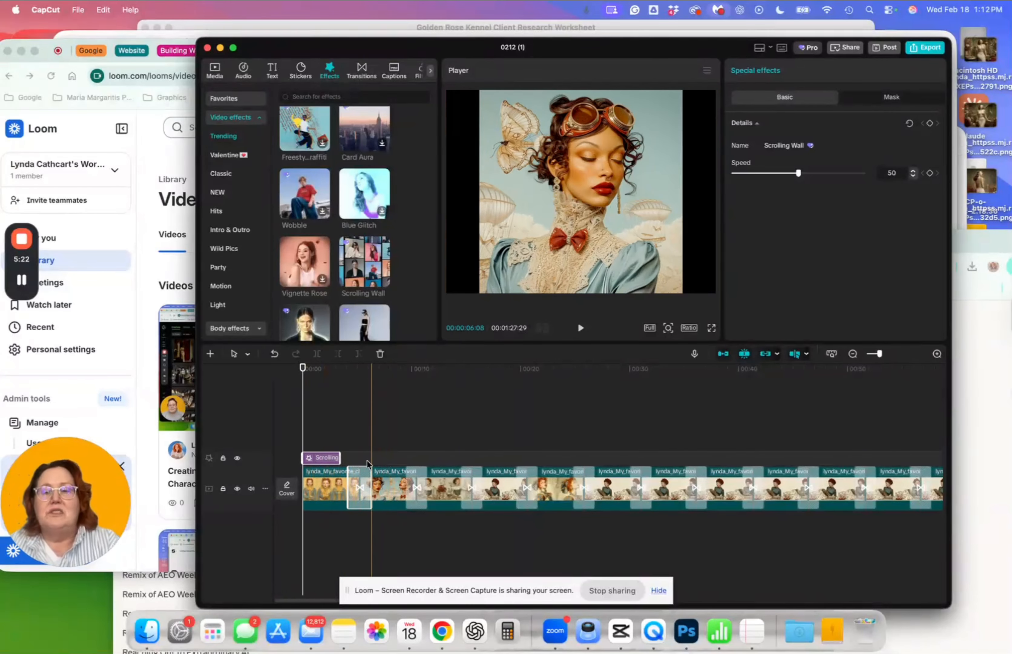
Shorten the Best Memory transition to 1.5 s and apply it to all cuts between the clips
click(356, 478)
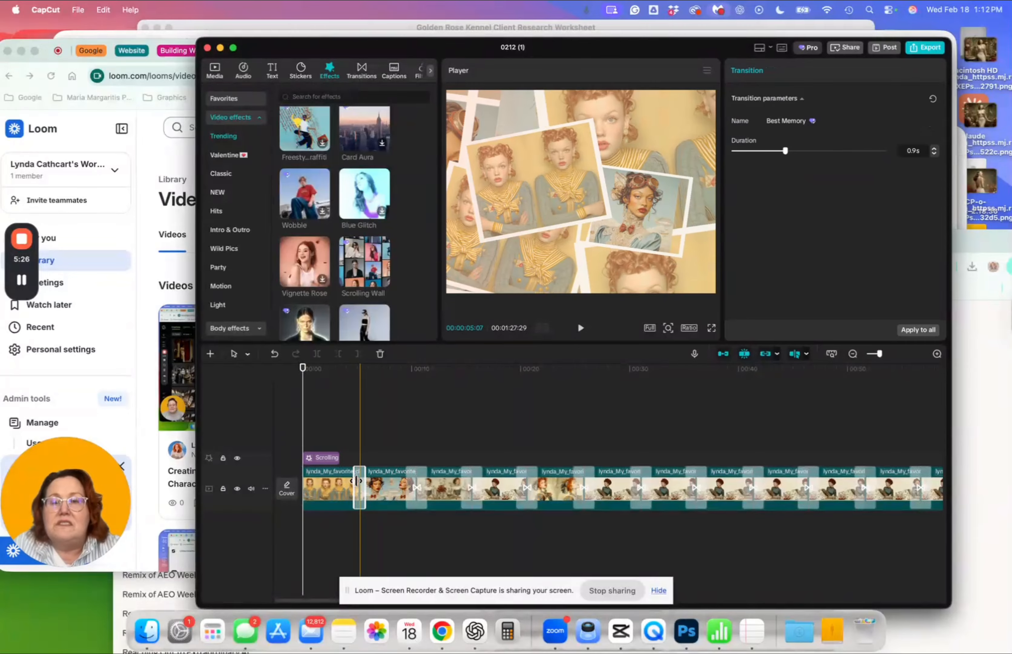
drag(357, 480, 354, 481)
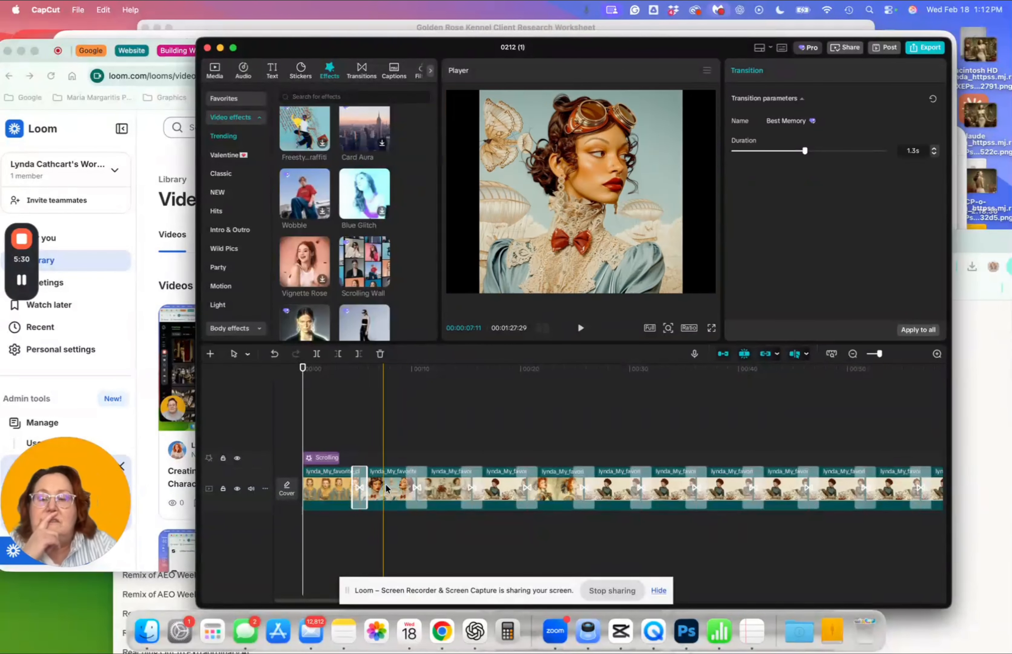
click(406, 489)
drag(407, 490, 409, 490)
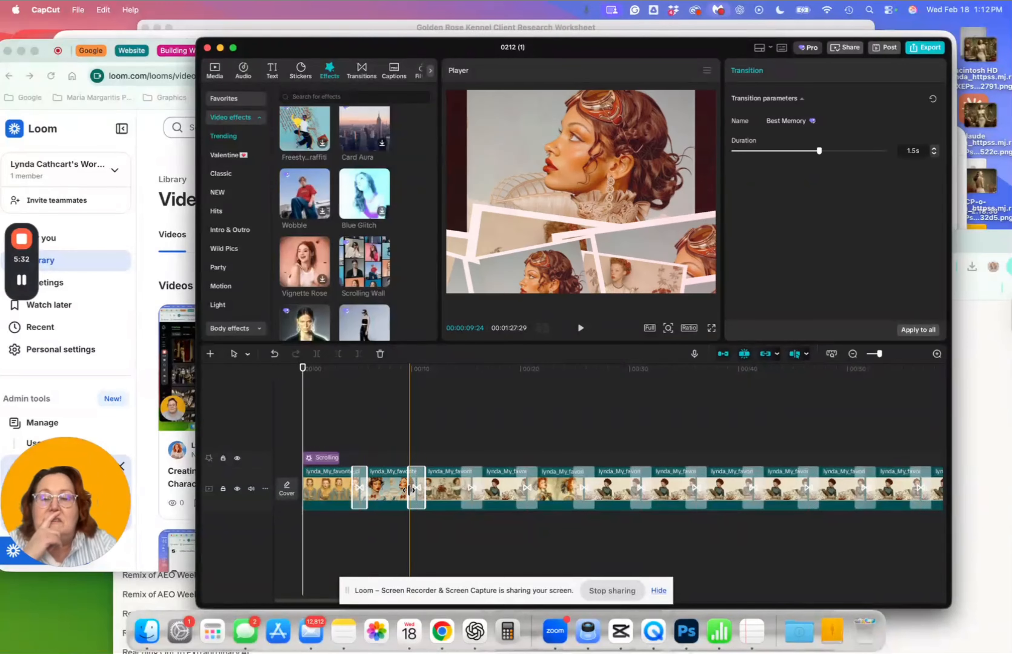
click(928, 333)
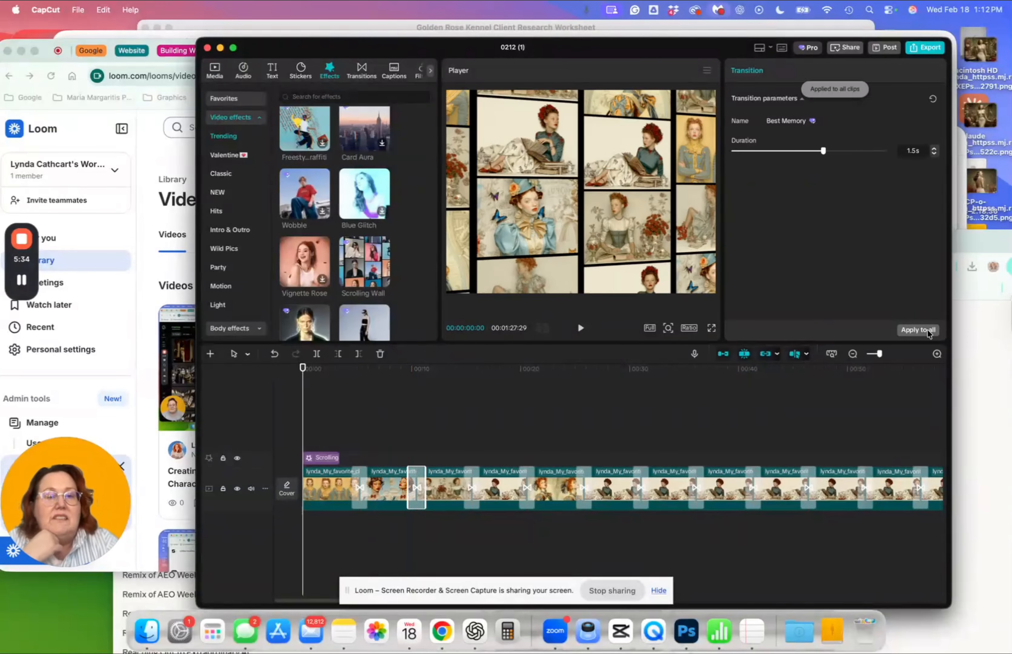
Play the video from the start to preview the opening effect and the shortened transitions
click(581, 328)
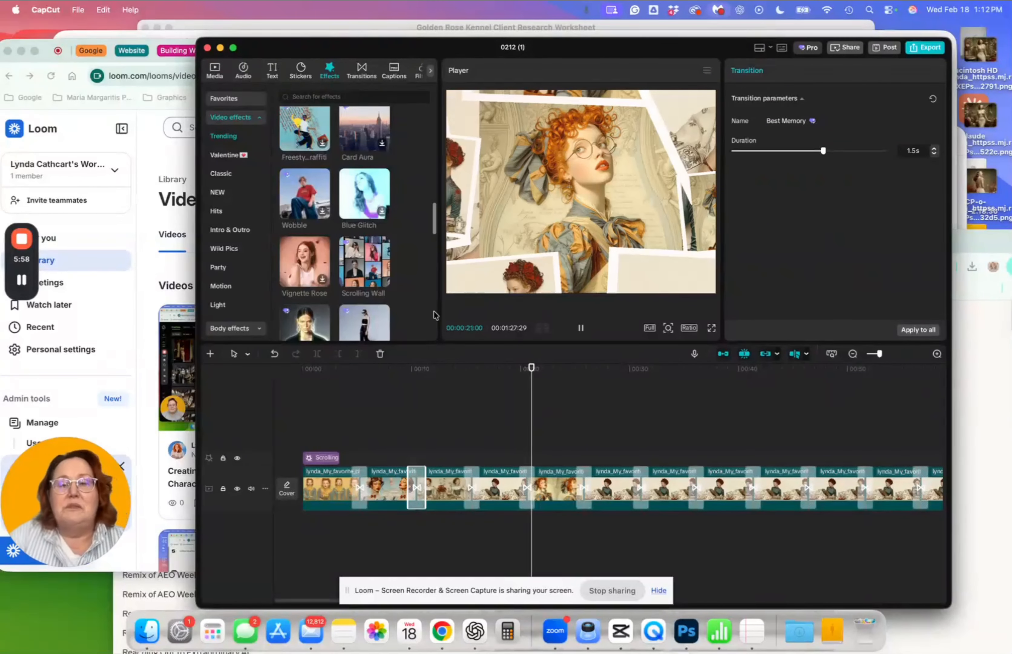
click(581, 328)
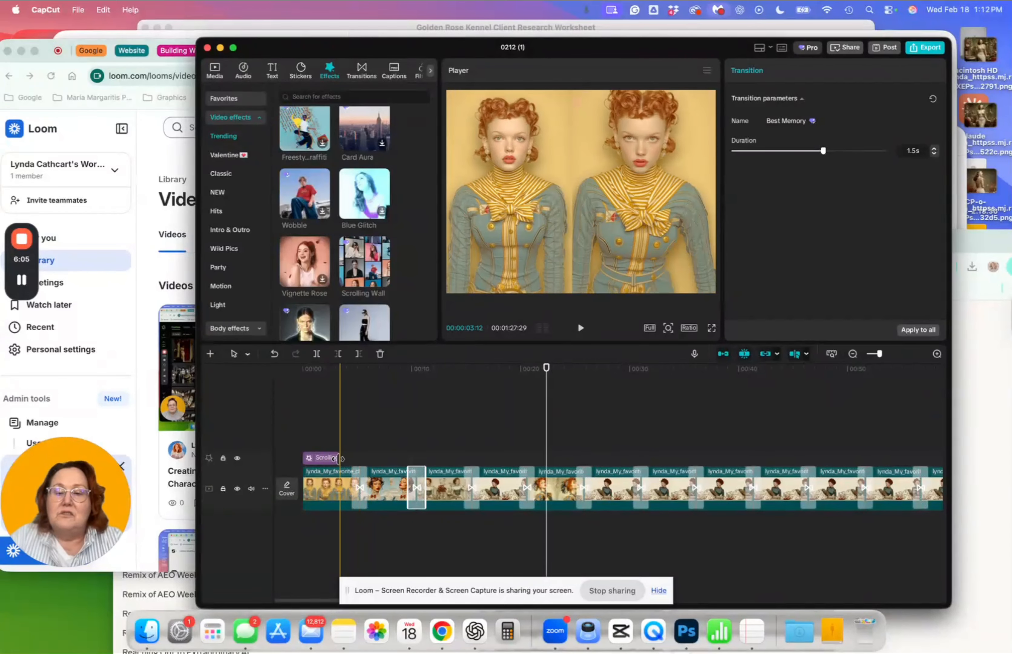
Trim the opening Scrolling Wall effect to about 2 seconds and play the video from the beginning to check it
click(335, 458)
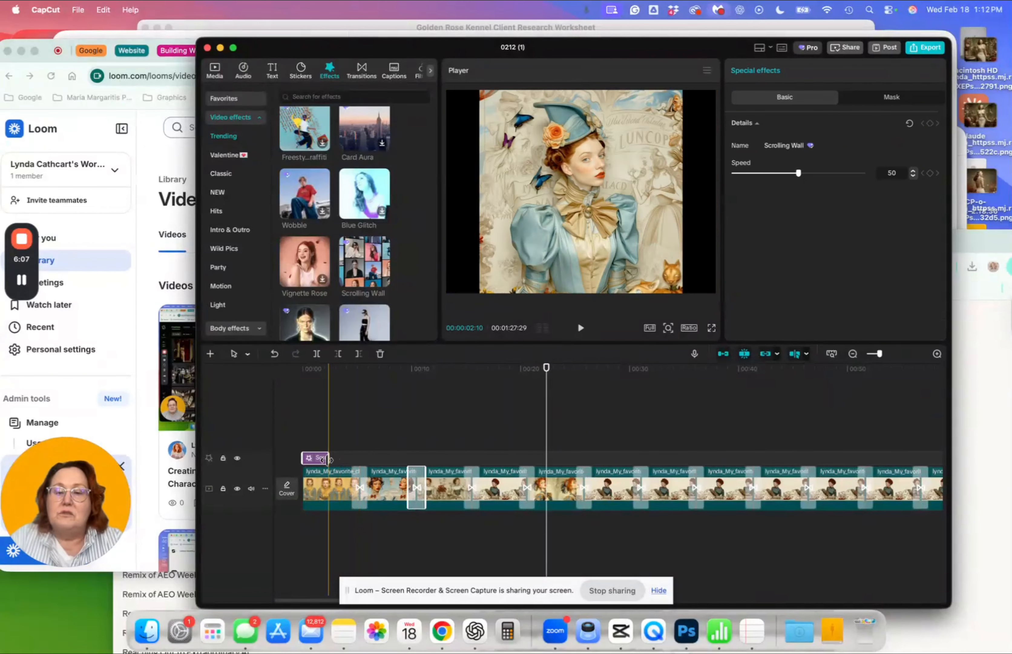
click(304, 373)
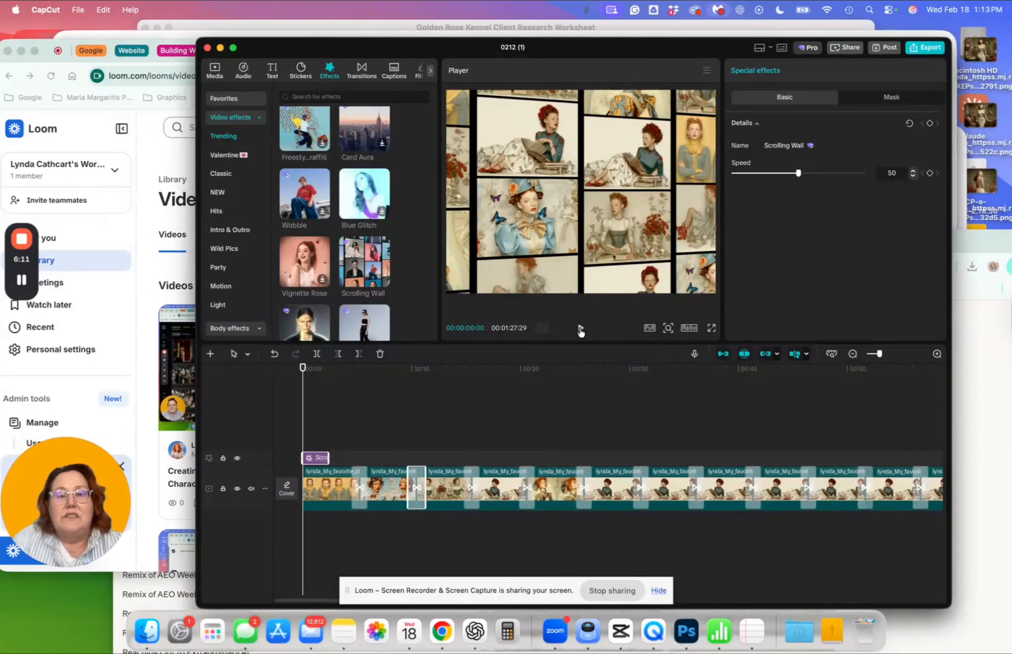
click(581, 329)
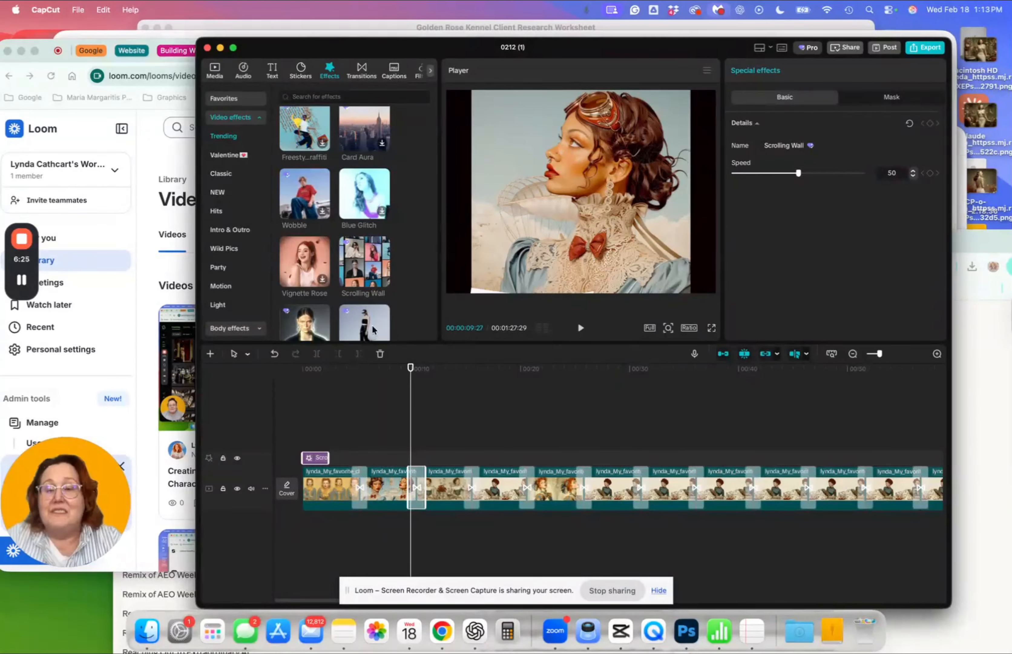
Use the Select leftward tool to select all clips from the start of the timeline through the ninth clip
click(248, 356)
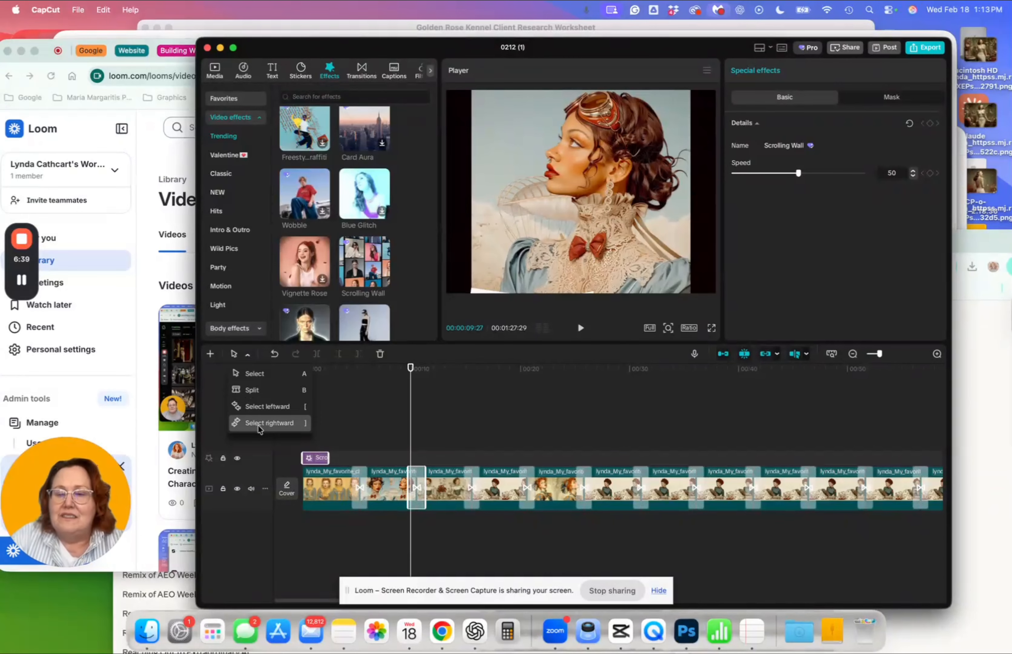
click(262, 406)
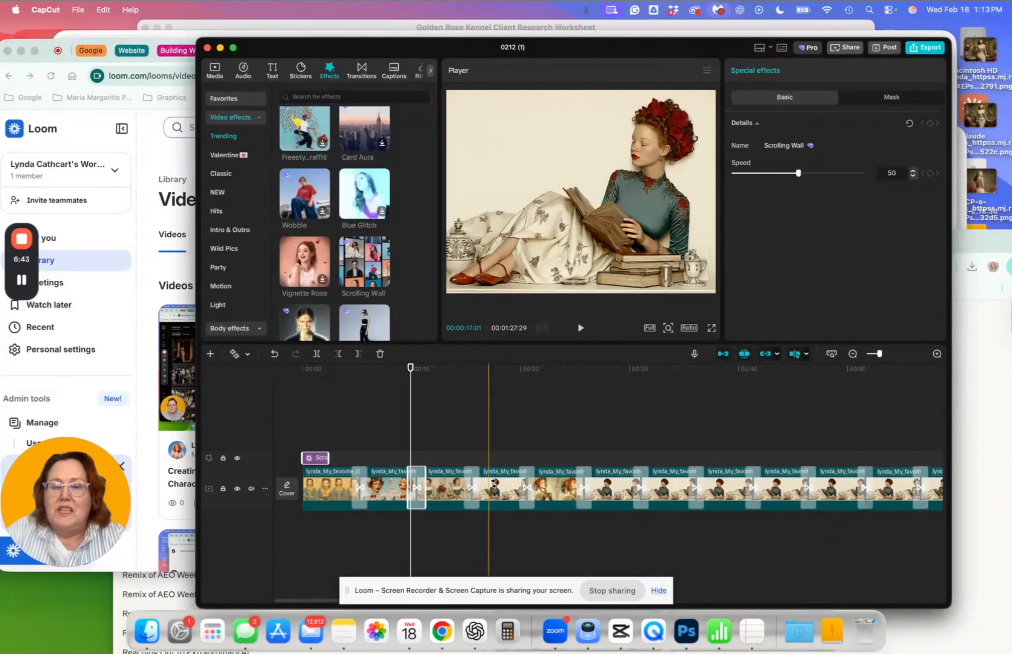
click(459, 488)
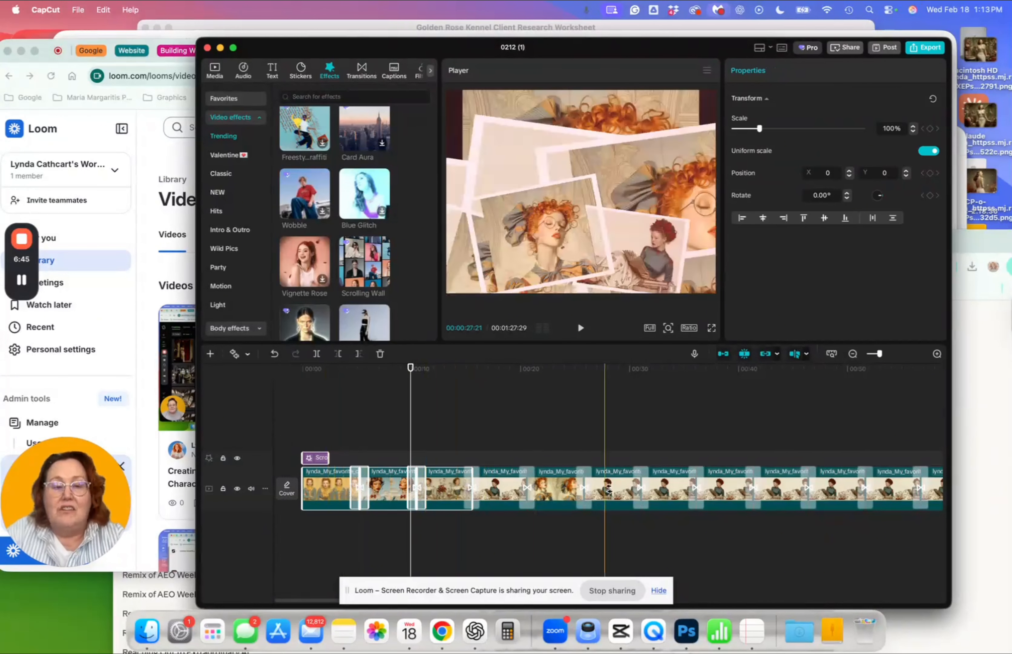
click(665, 484)
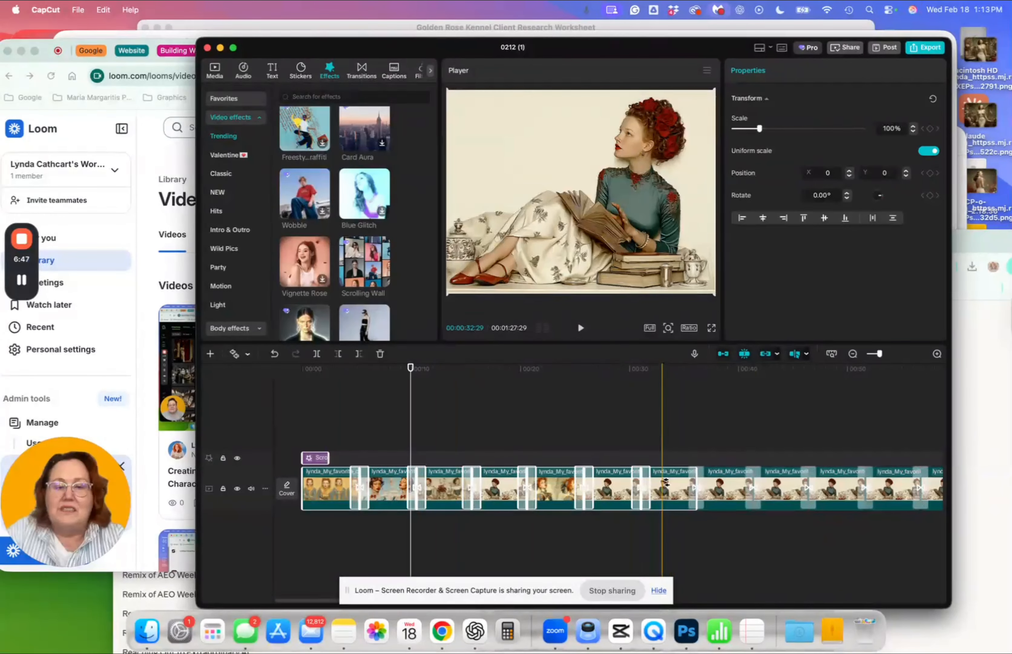
click(764, 480)
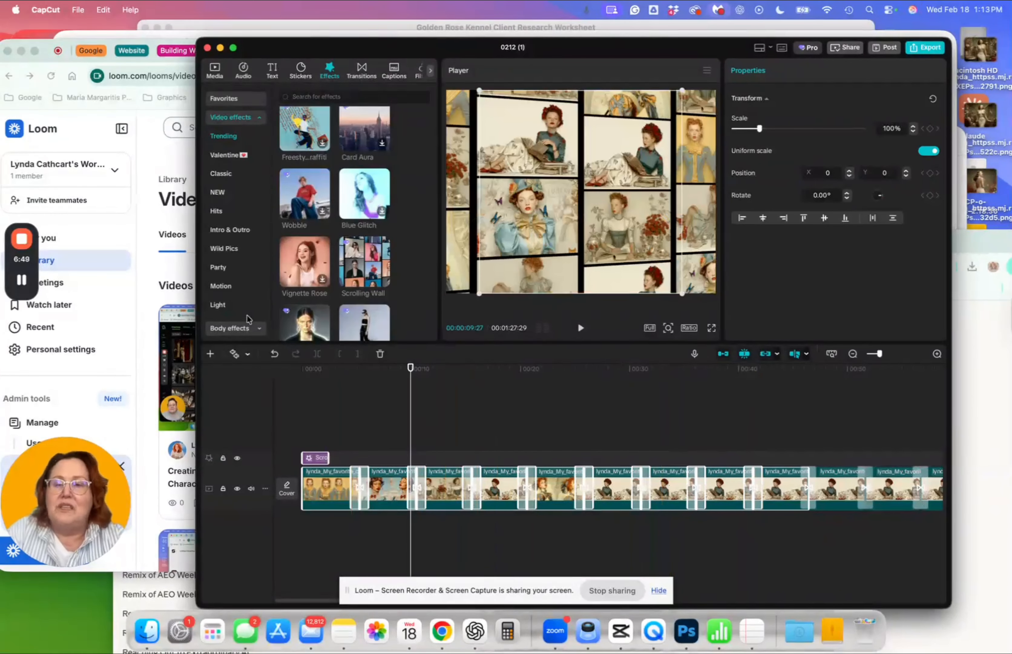
Return to the Select tool and select only the second clip on the timeline
click(249, 355)
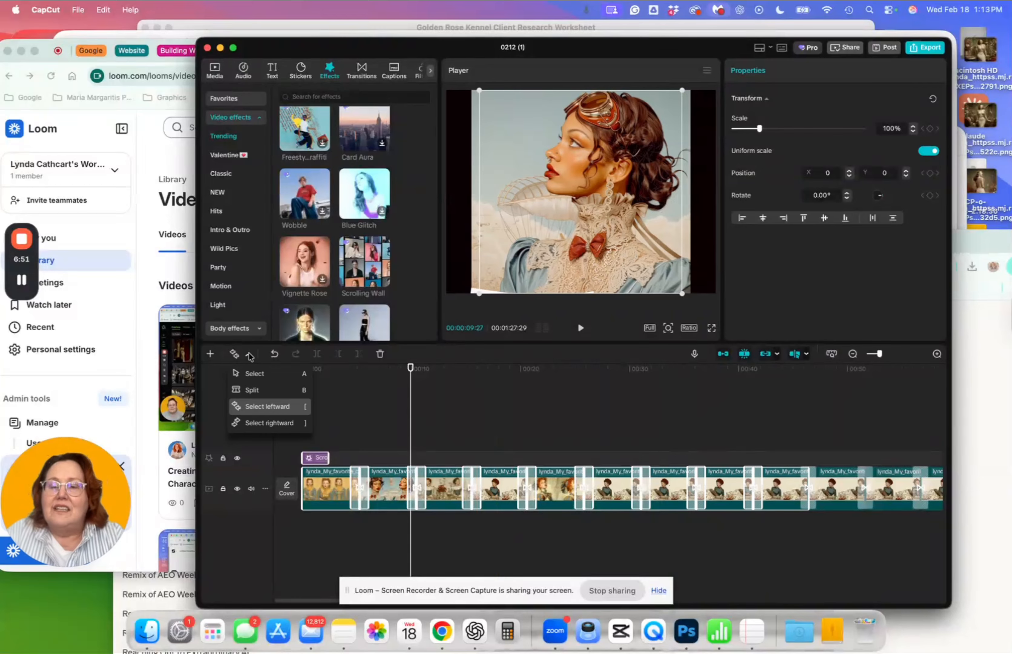
click(255, 374)
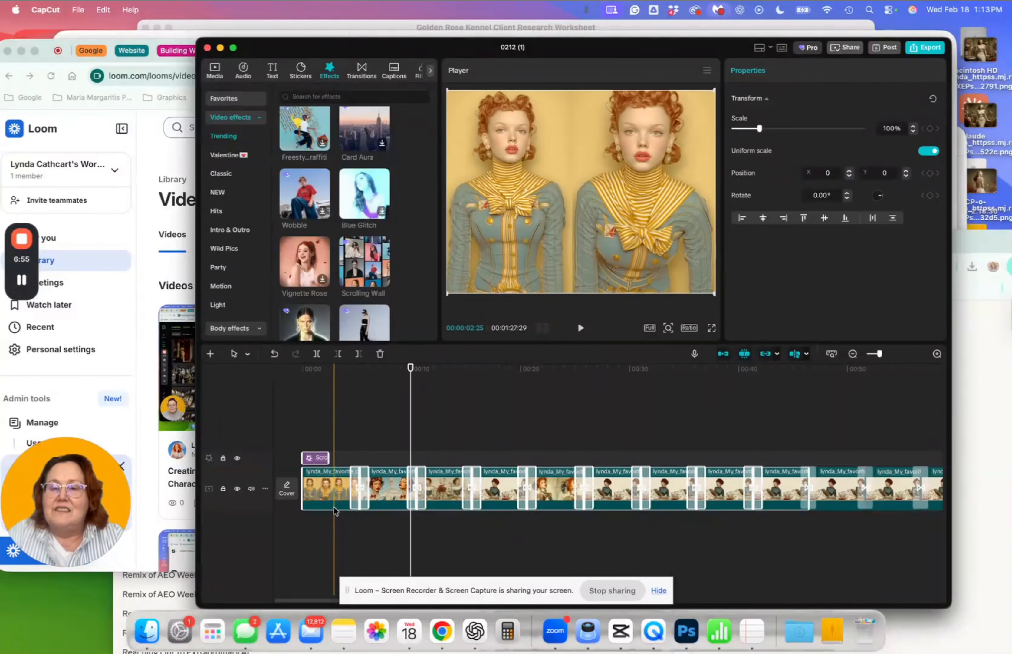
click(334, 508)
click(388, 494)
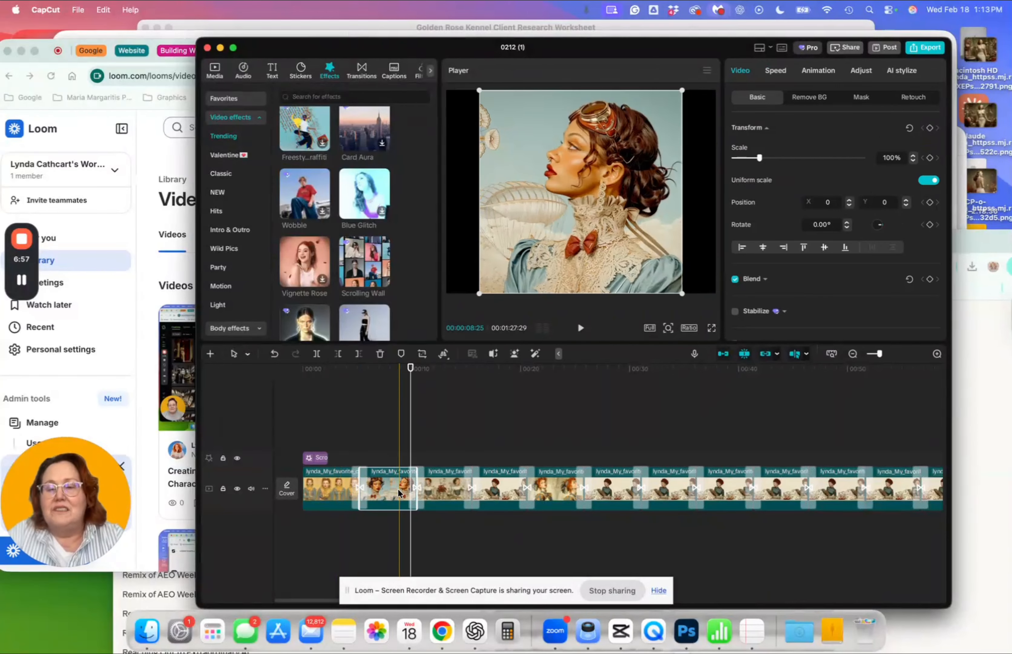
click(127, 342)
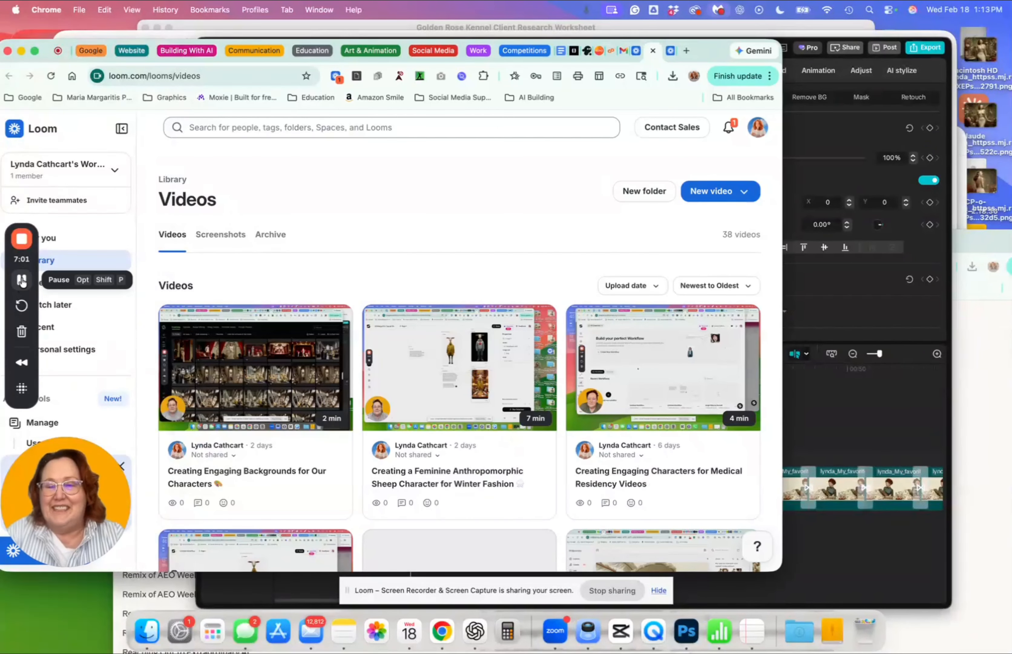
click(871, 281)
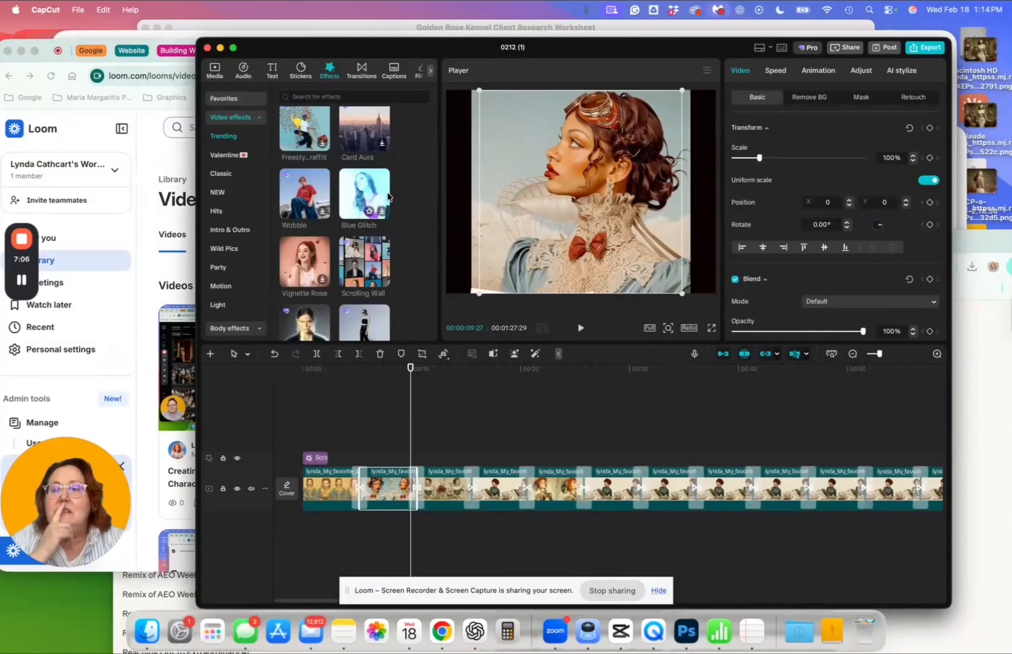
Search the music library for "loop", audition tracks such as Loop: Warm jazz with piano and Fashionable City Pop, and return to the search field
click(244, 70)
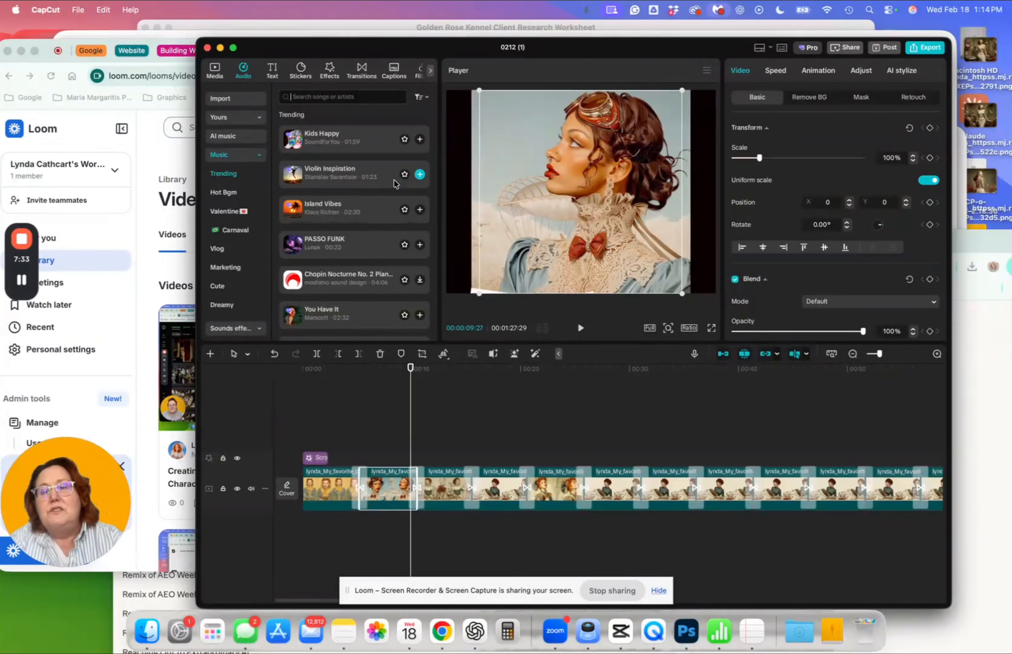
text(loop)
key(Return)
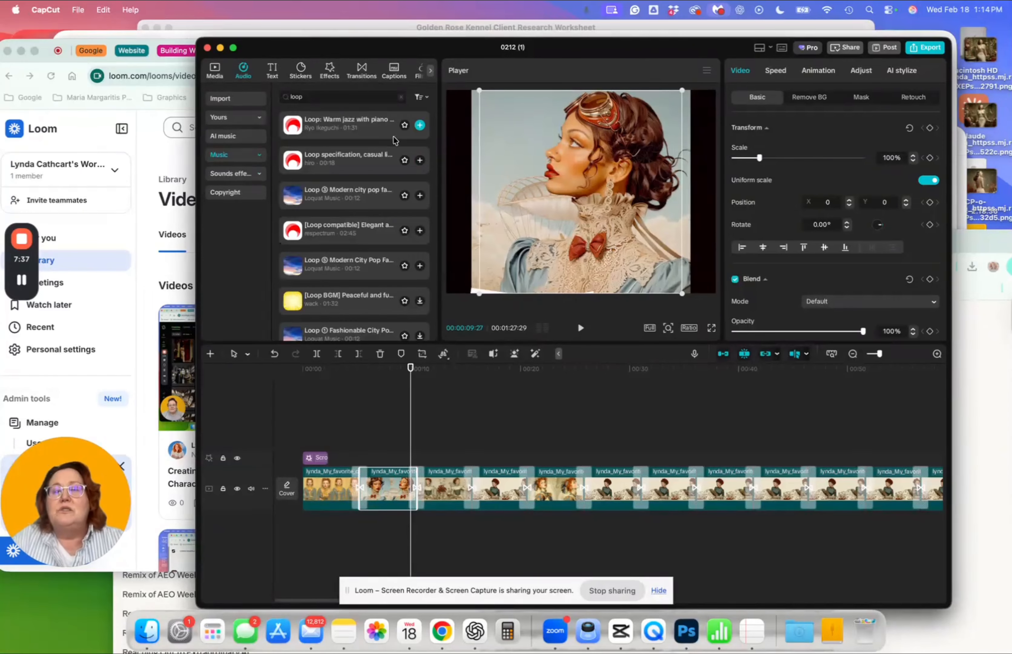
click(368, 127)
click(352, 329)
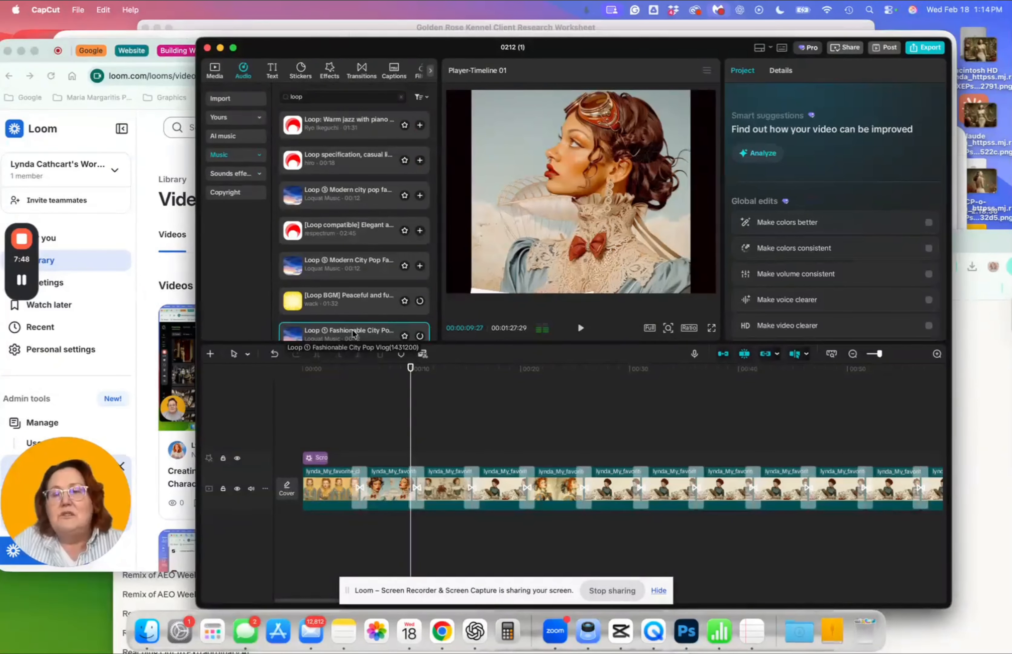
click(338, 99)
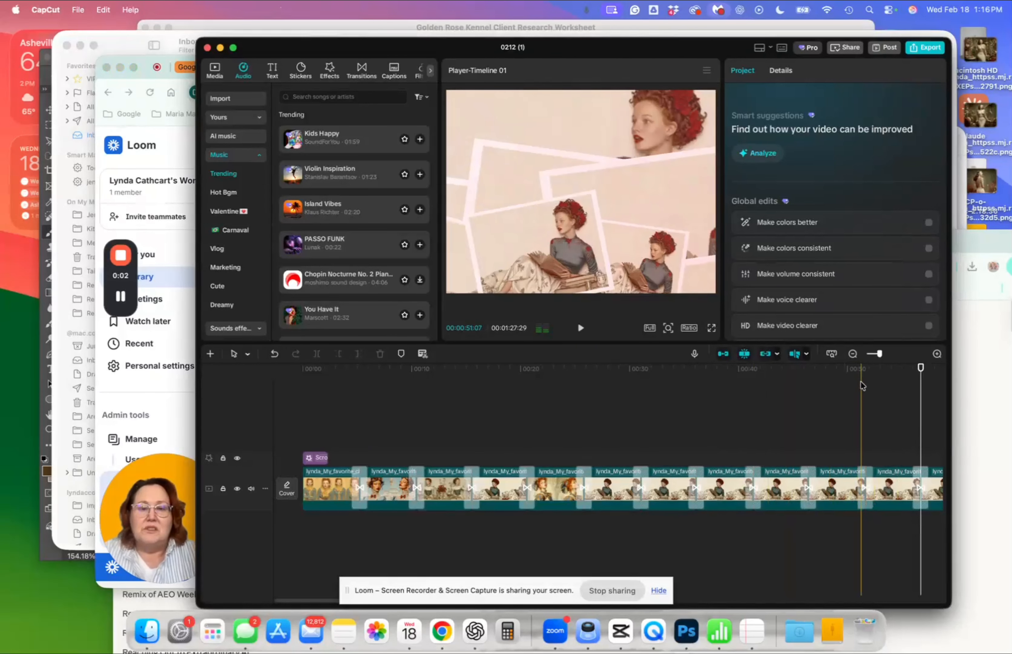
Add the Trending music track Violin Inspiration beneath the clips from the start of the video, check its end, and return to the beginning
click(333, 169)
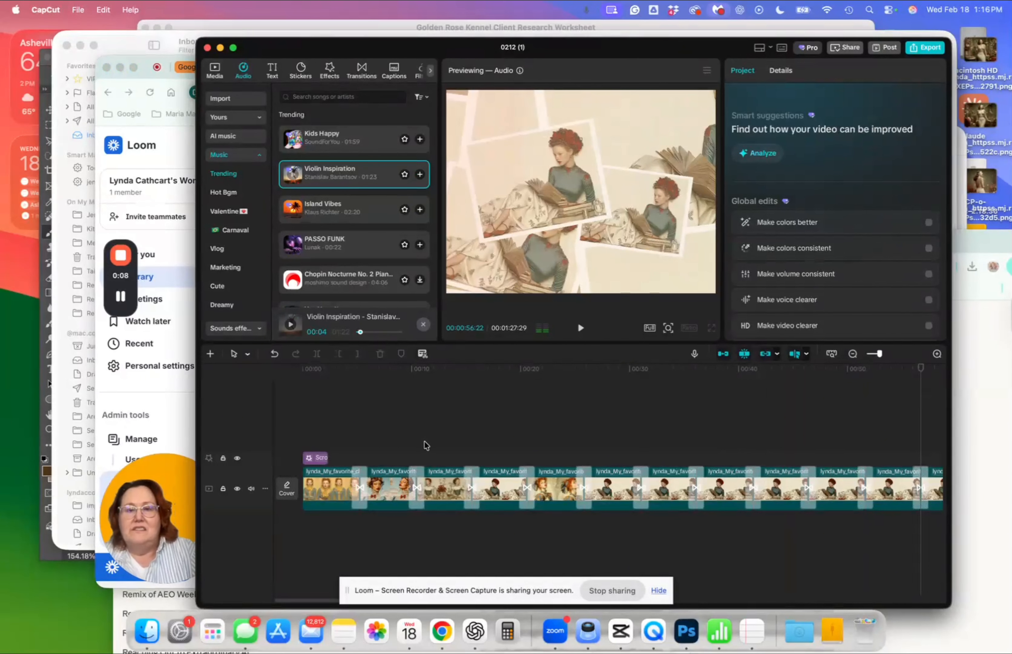
drag(340, 177, 298, 532)
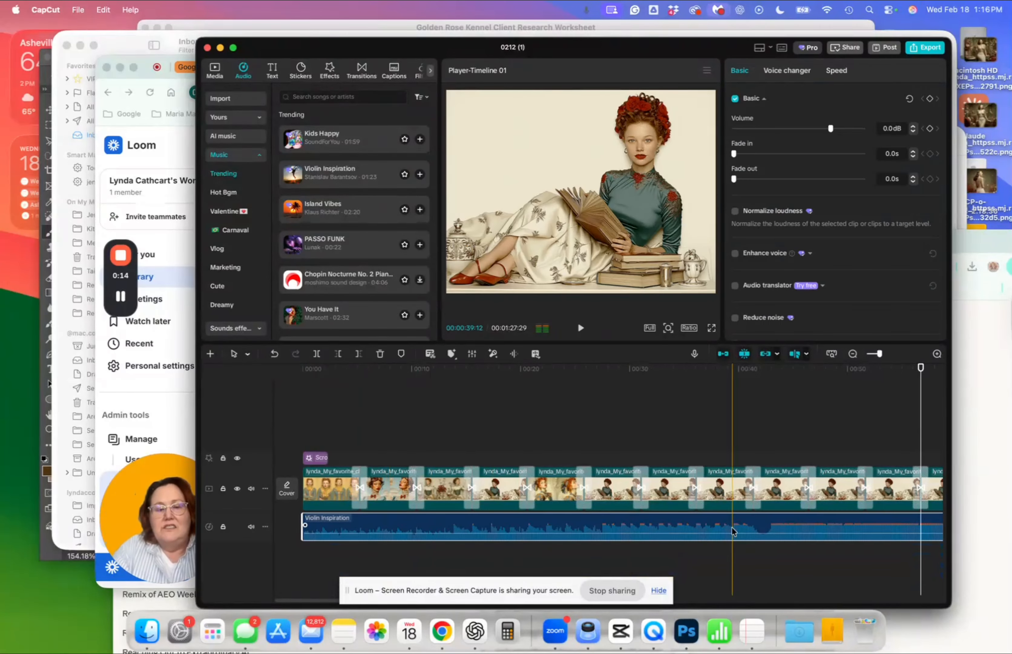
scroll(766, 532, right, 10)
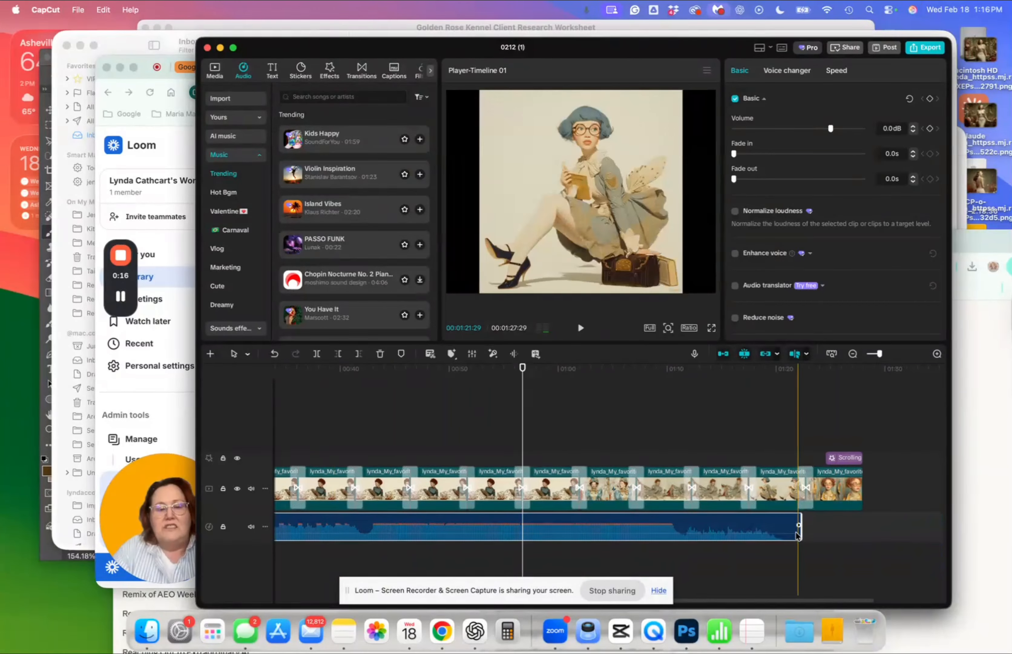
scroll(909, 510, left, 10)
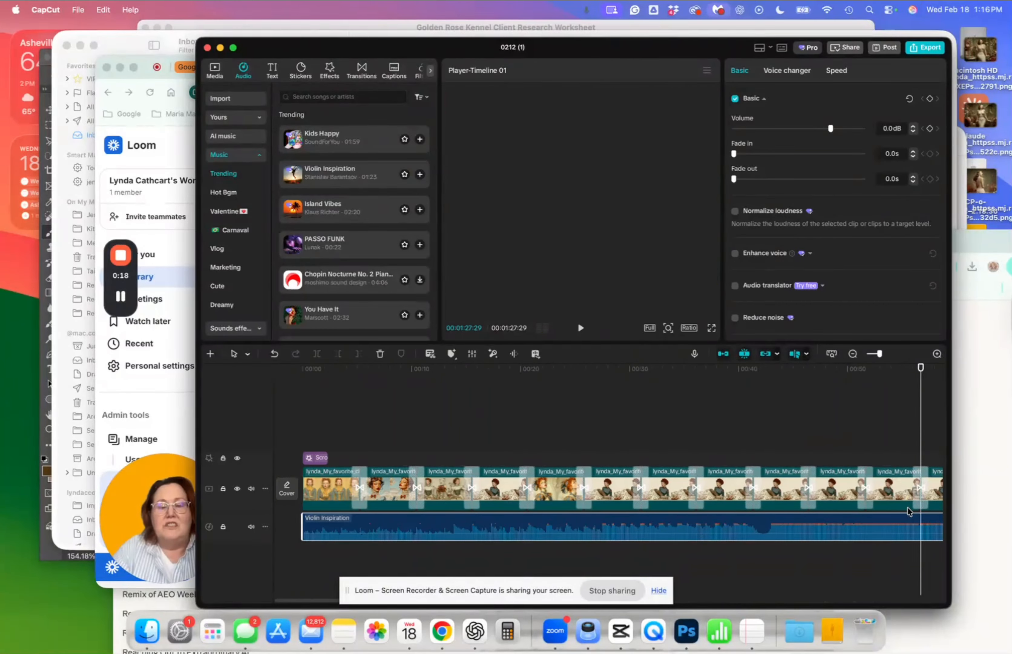
click(304, 453)
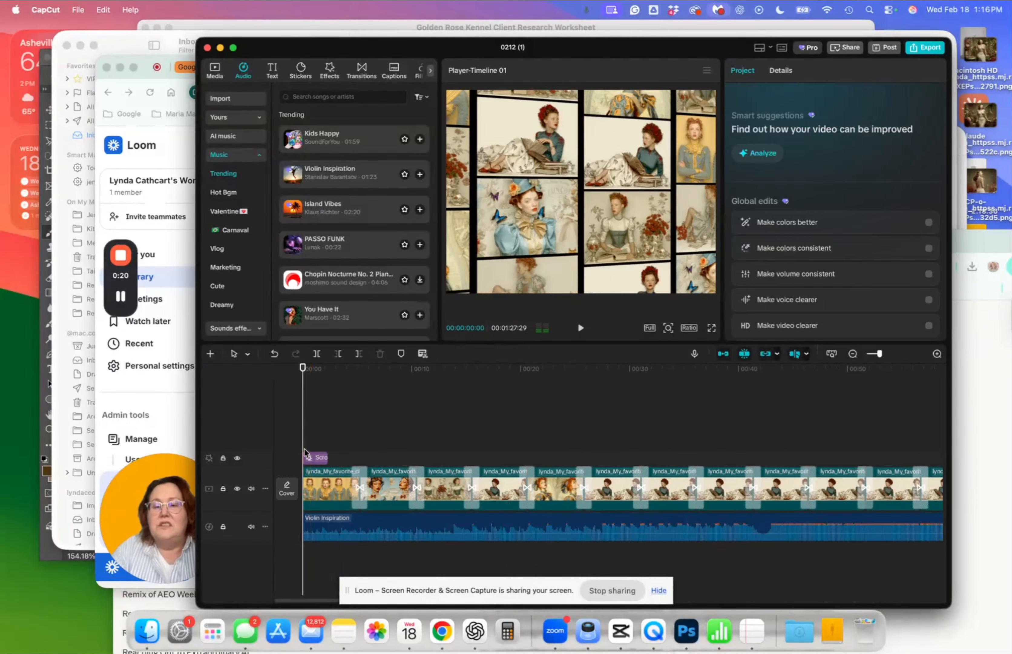
Play the video from the beginning to review the transitions with the music, and return the playhead near the start
click(580, 328)
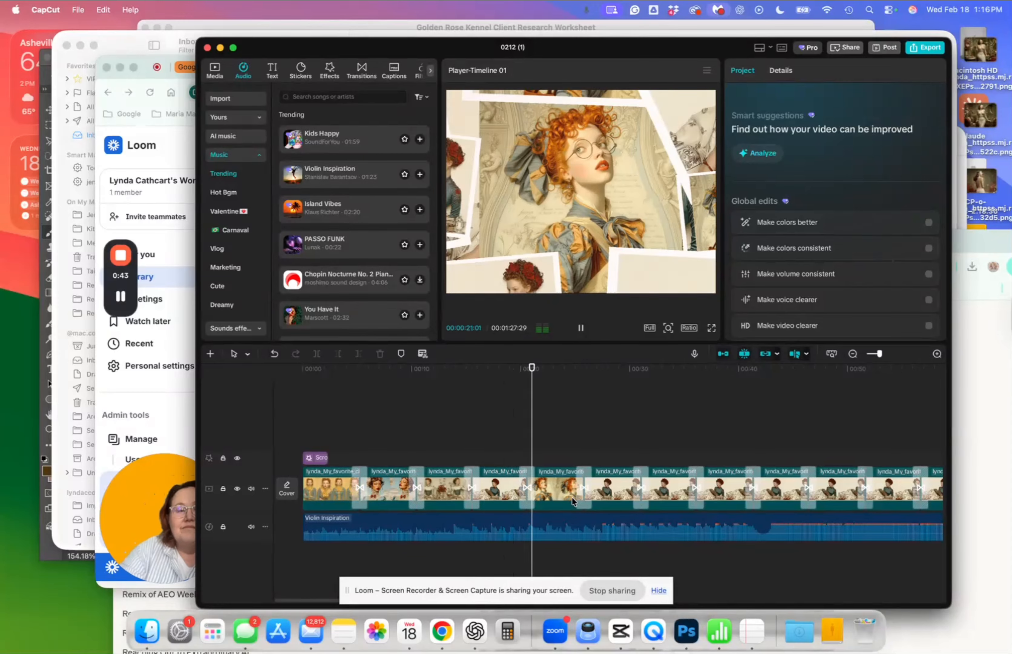
scroll(566, 502, right, 1)
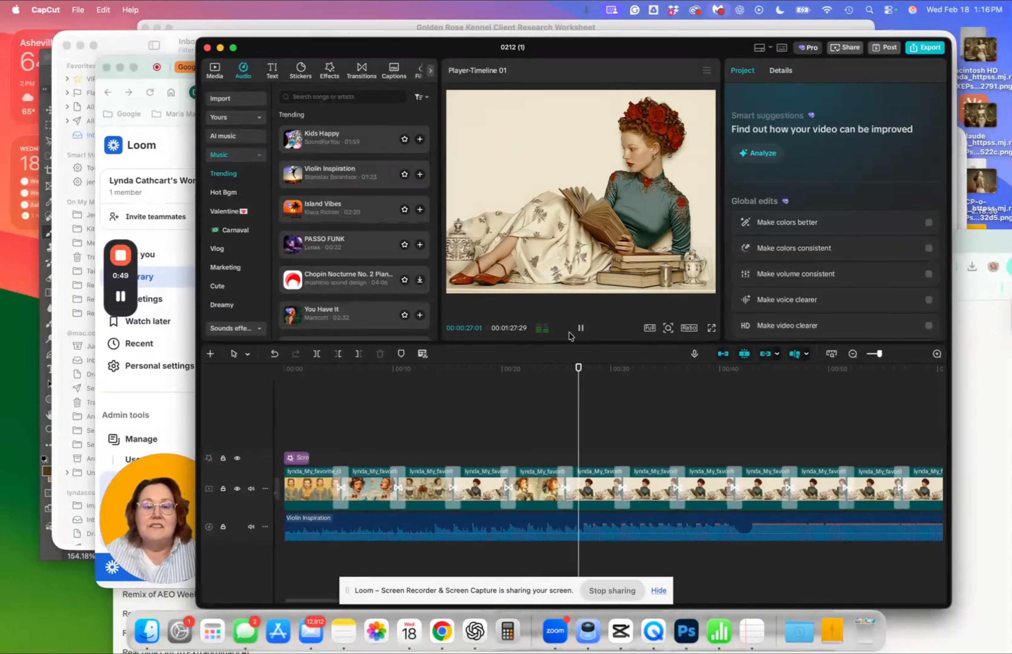
click(309, 405)
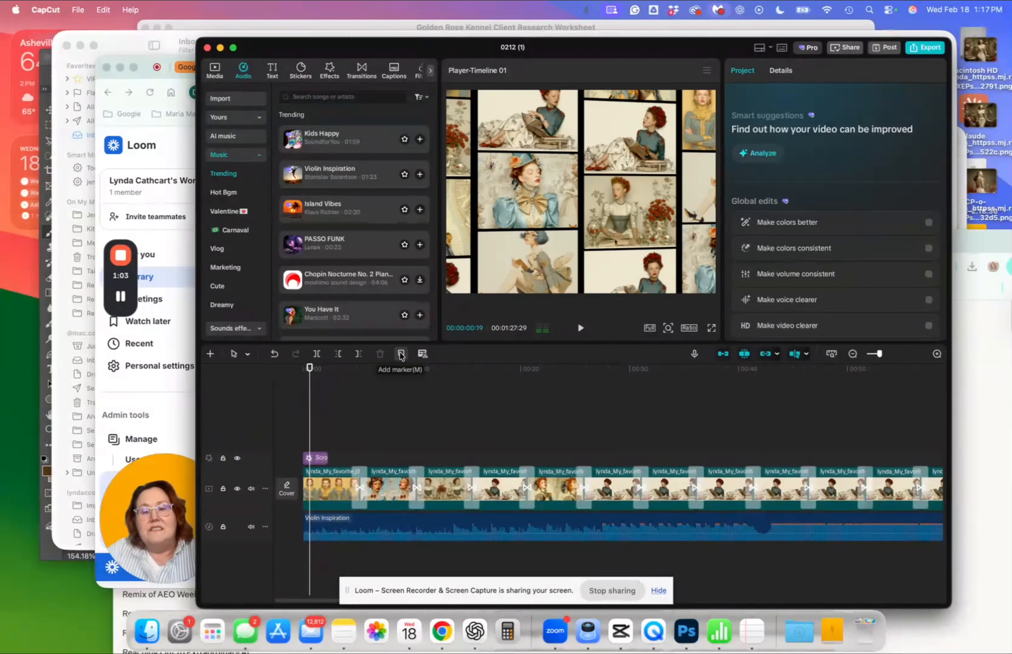
Auto-mark the beats of the Violin Inspiration track with Beats 1 and add a marker on it at the playhead
click(415, 527)
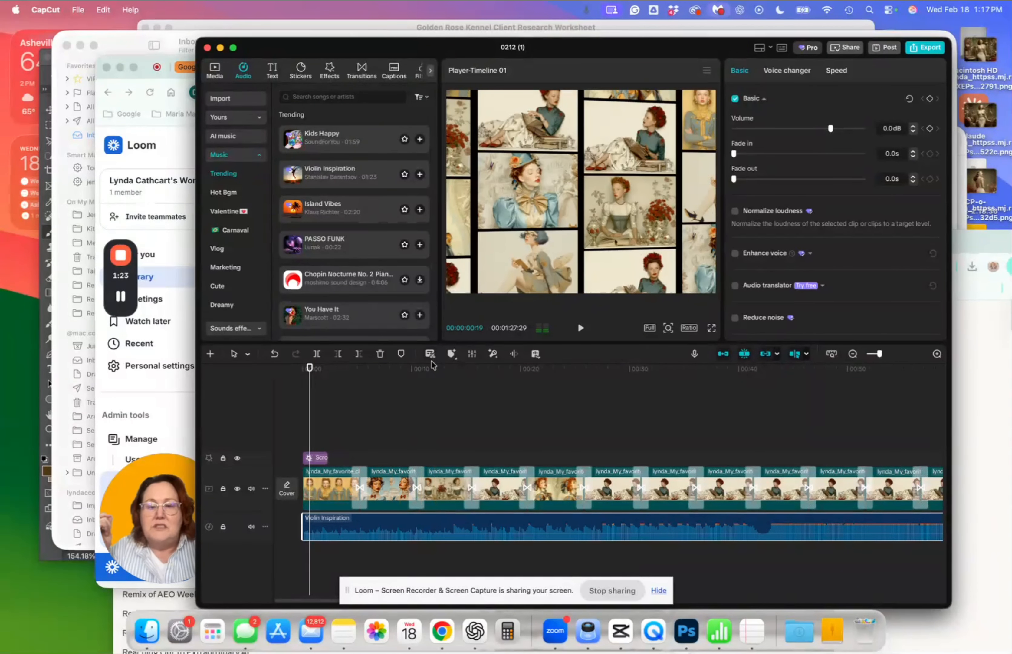
click(451, 354)
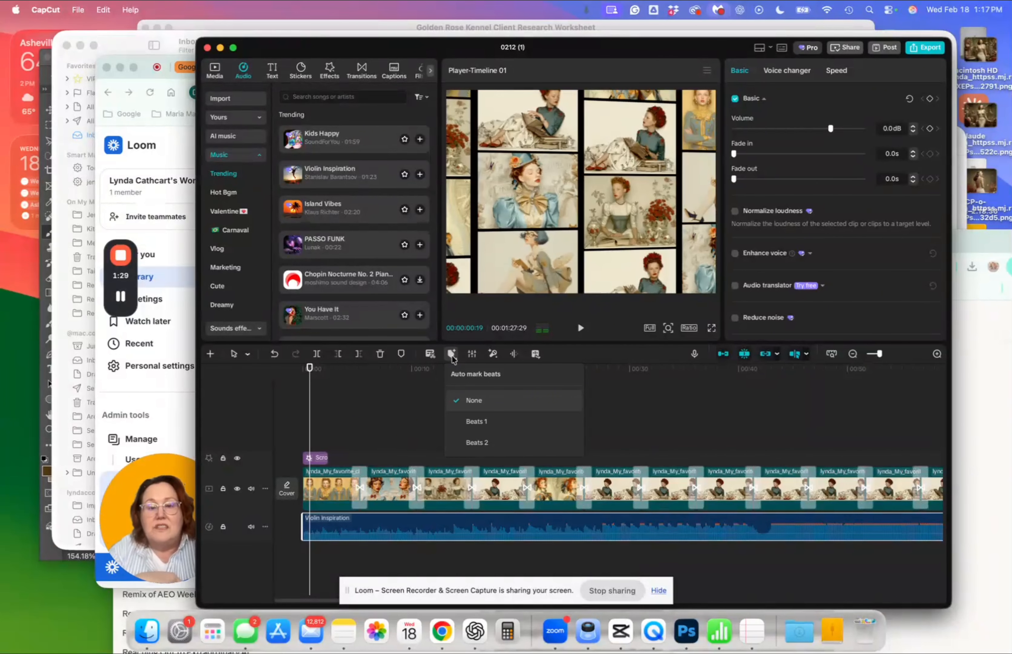
click(479, 423)
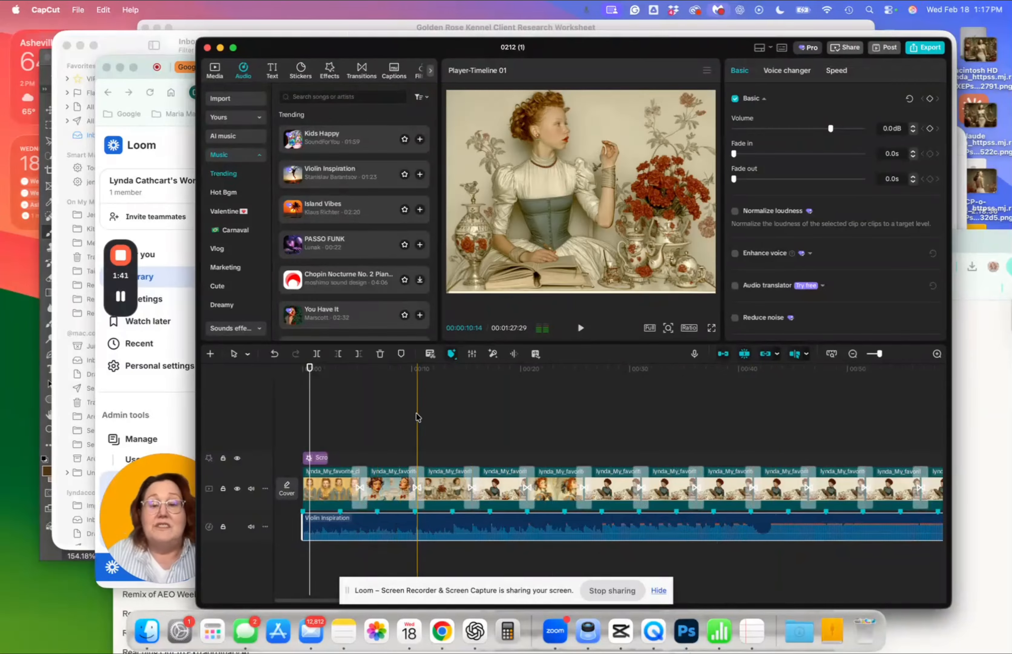
click(400, 358)
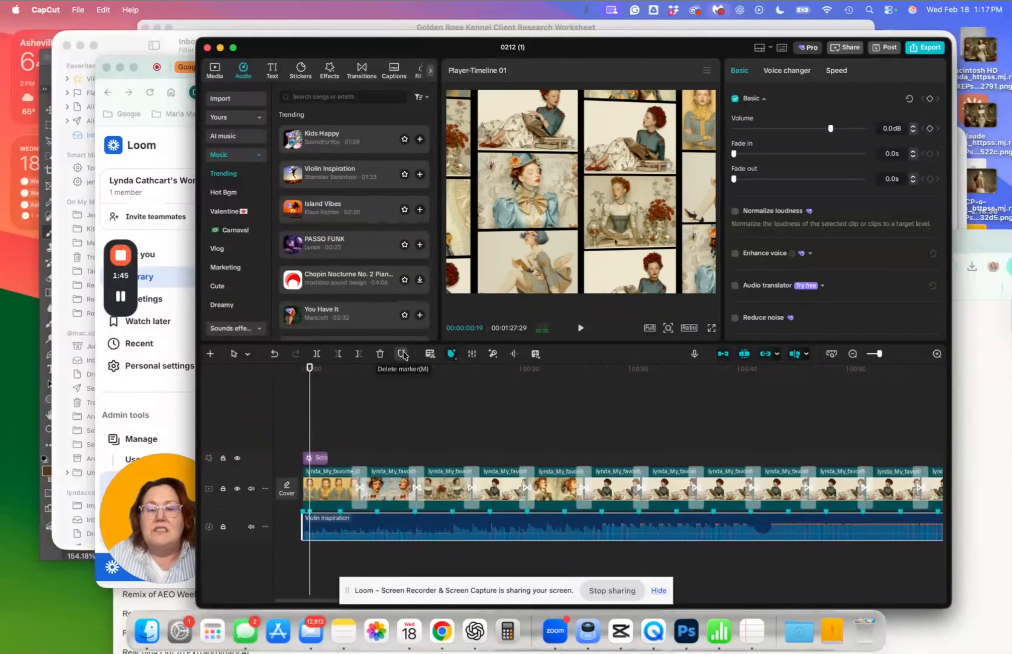
Try the None and Beats 2 auto beat marking options on the Violin Inspiration track
click(452, 356)
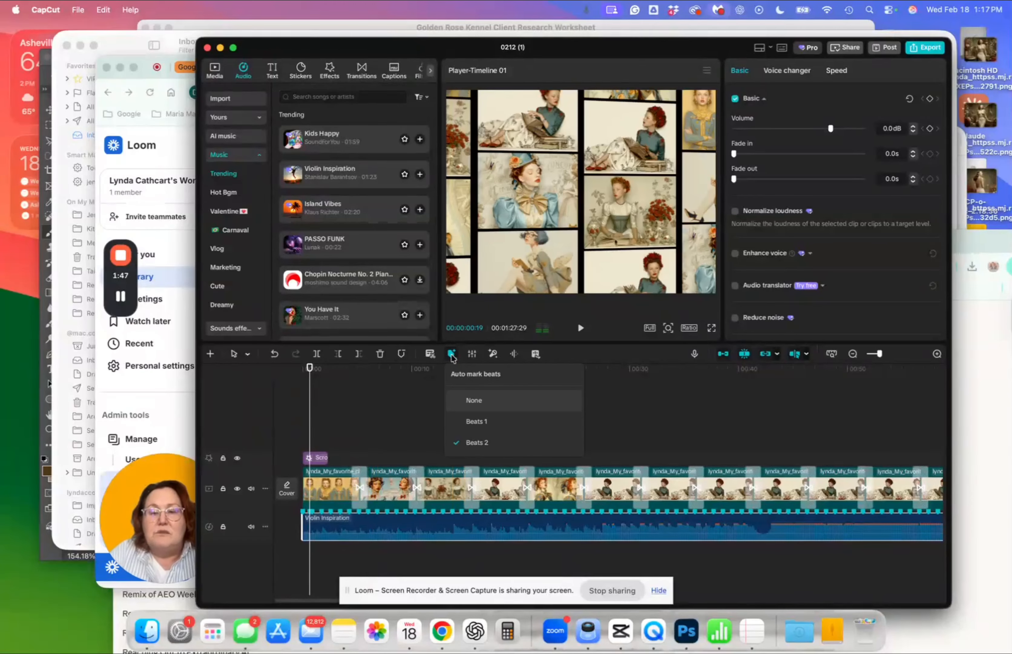
mouse_move(451, 353)
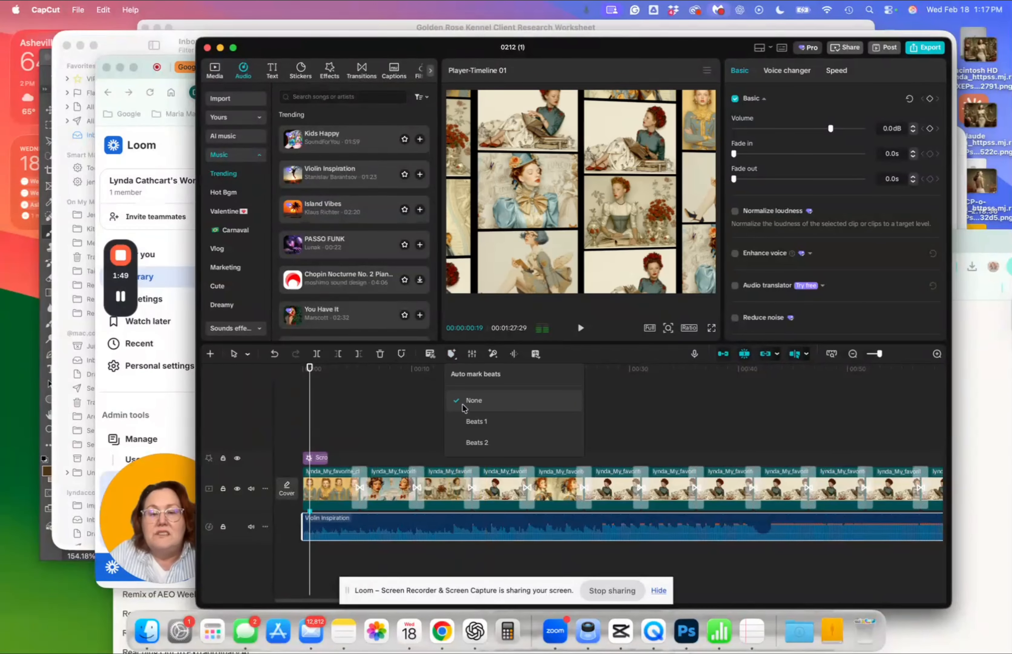
click(466, 420)
click(451, 354)
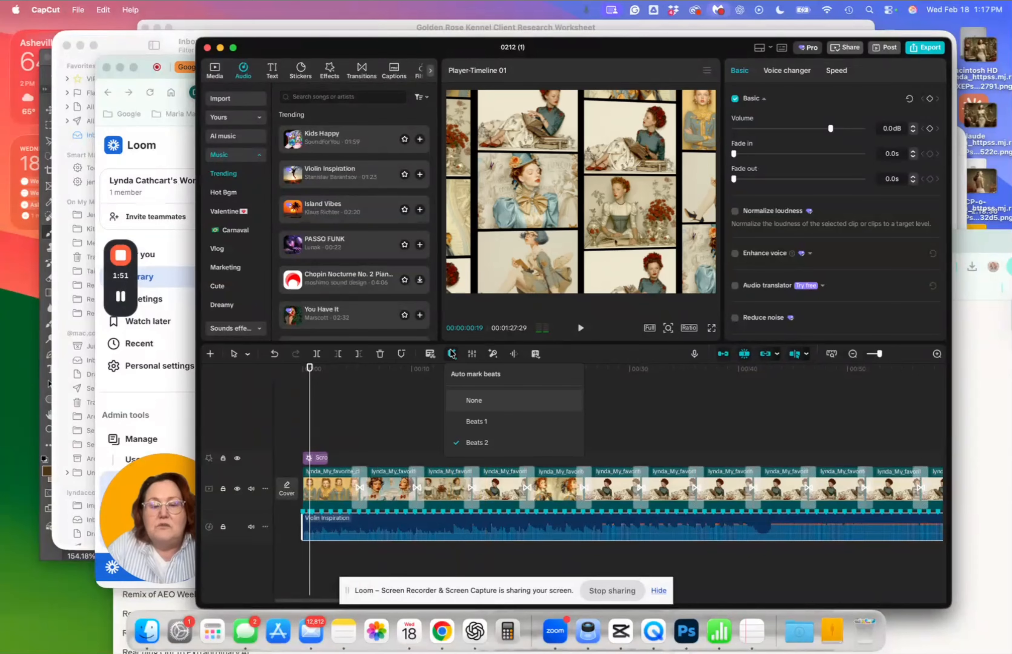
click(470, 444)
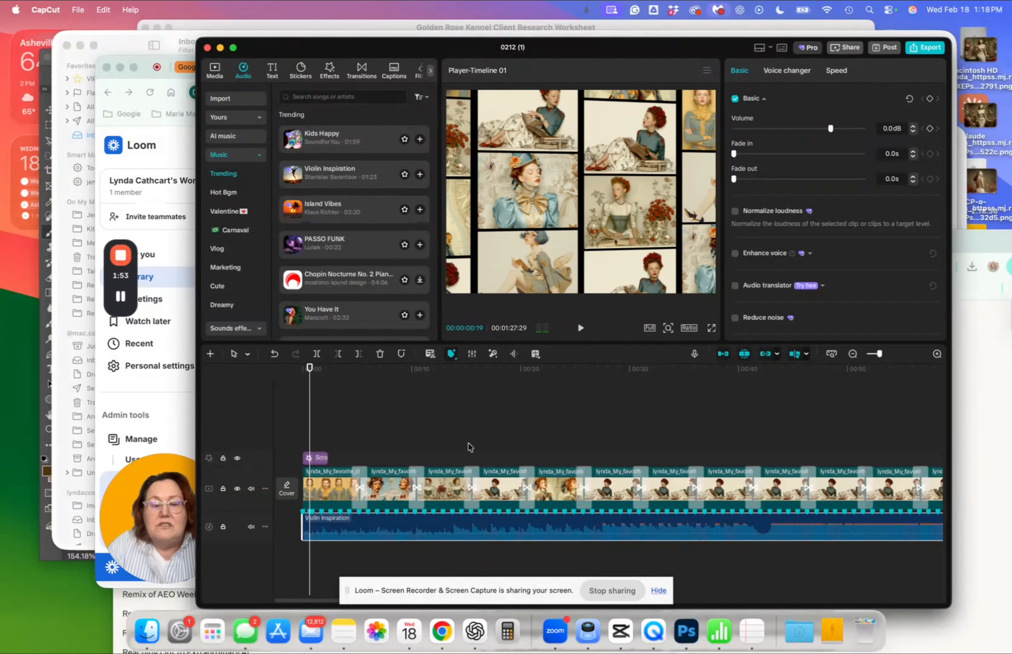
Cycle through the auto beat marking options for the music track and set it to Beats 1
click(452, 353)
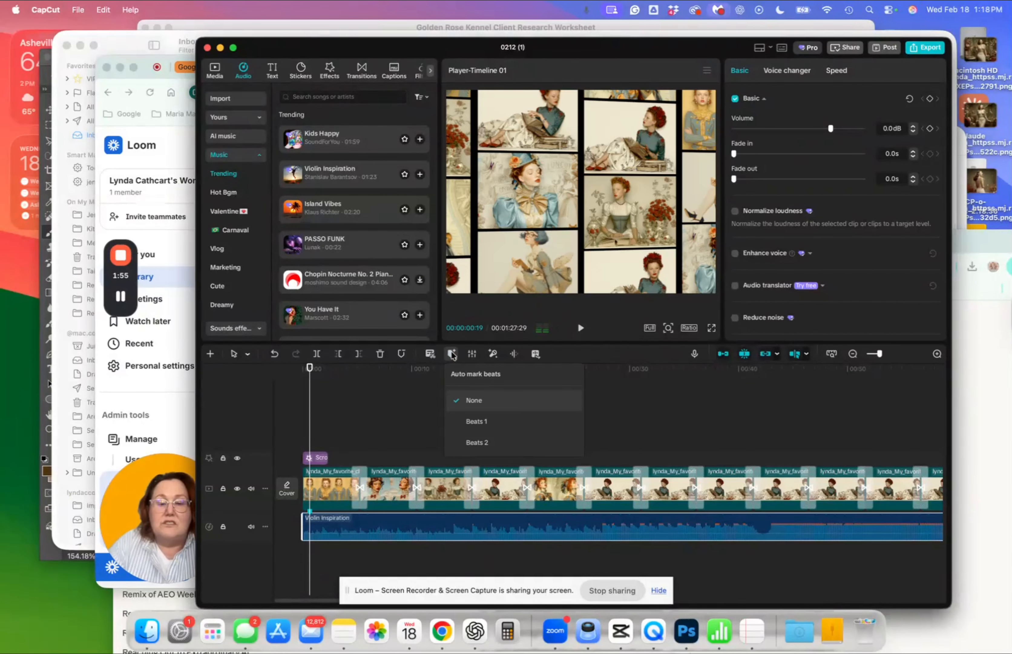
click(452, 353)
click(452, 353)
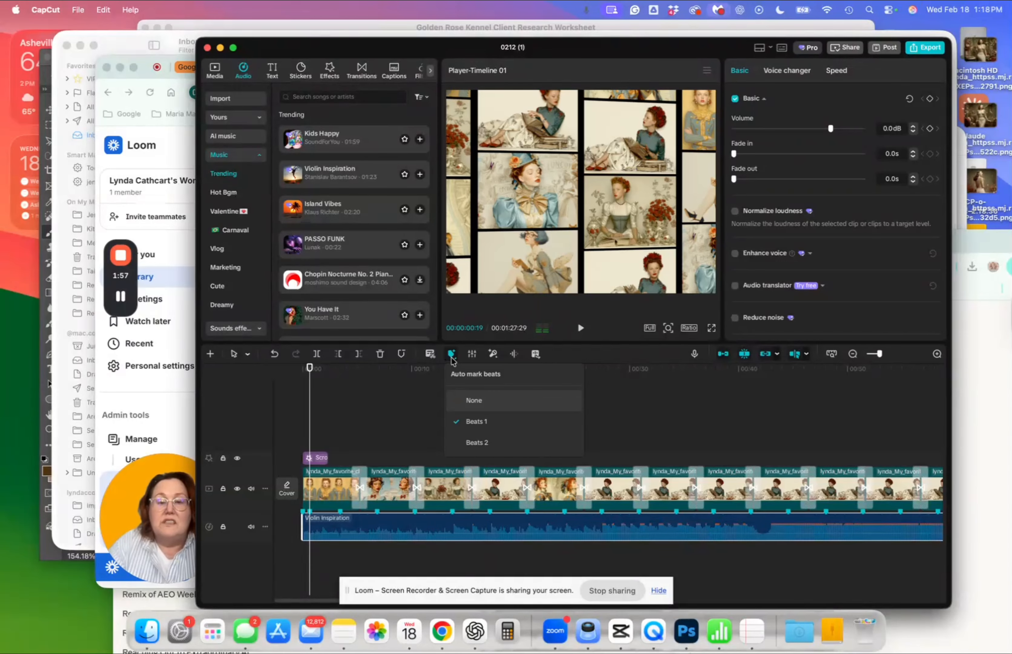
click(461, 410)
click(451, 354)
click(453, 356)
click(455, 360)
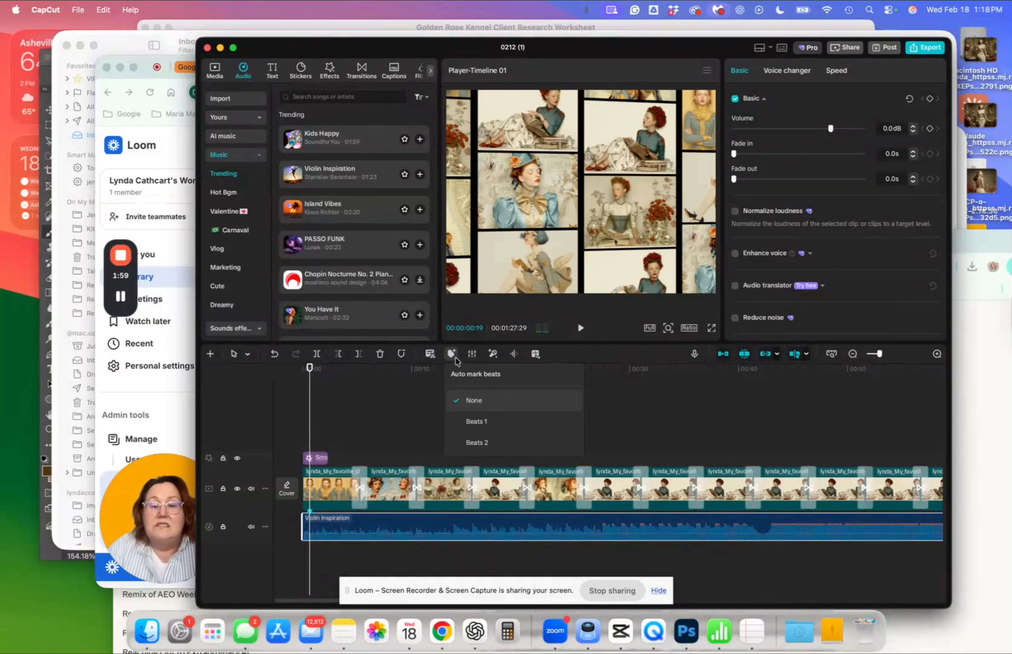
click(463, 422)
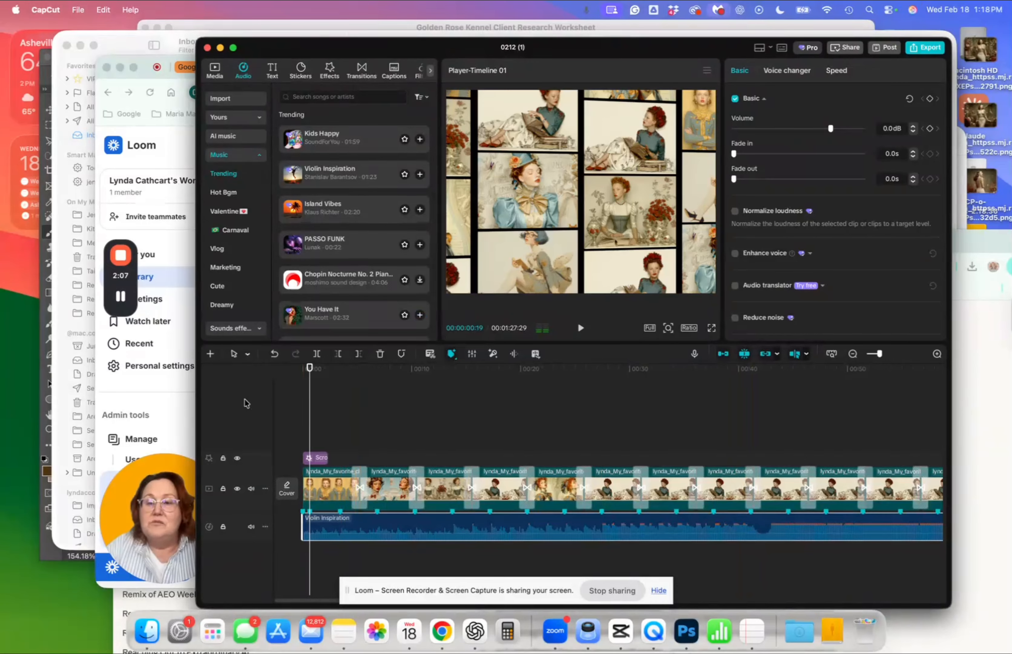
Switch to the Loom video library in Chrome
click(141, 366)
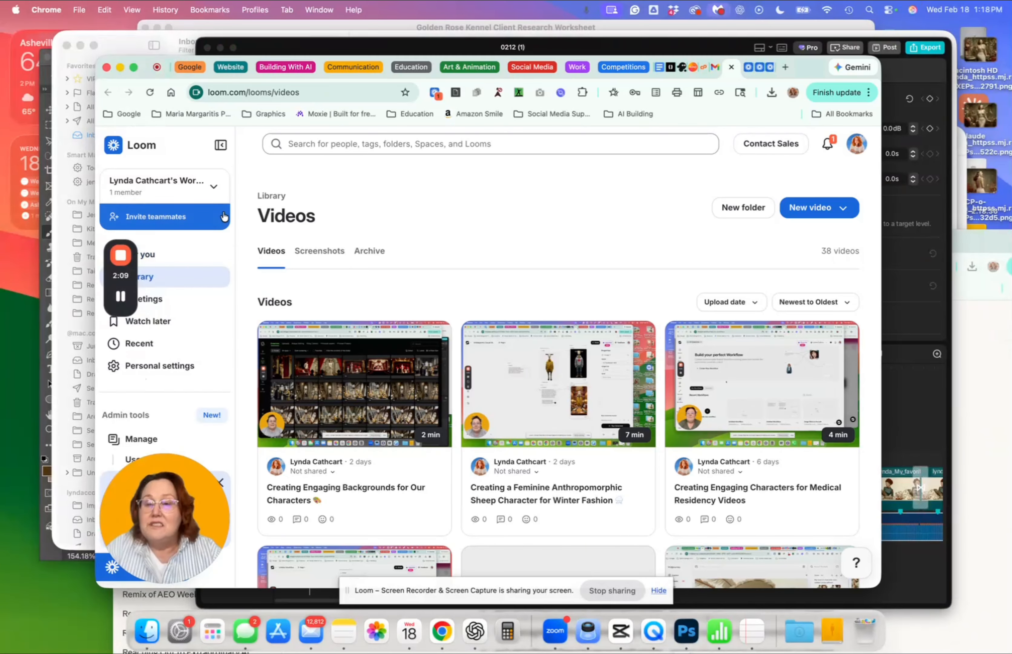